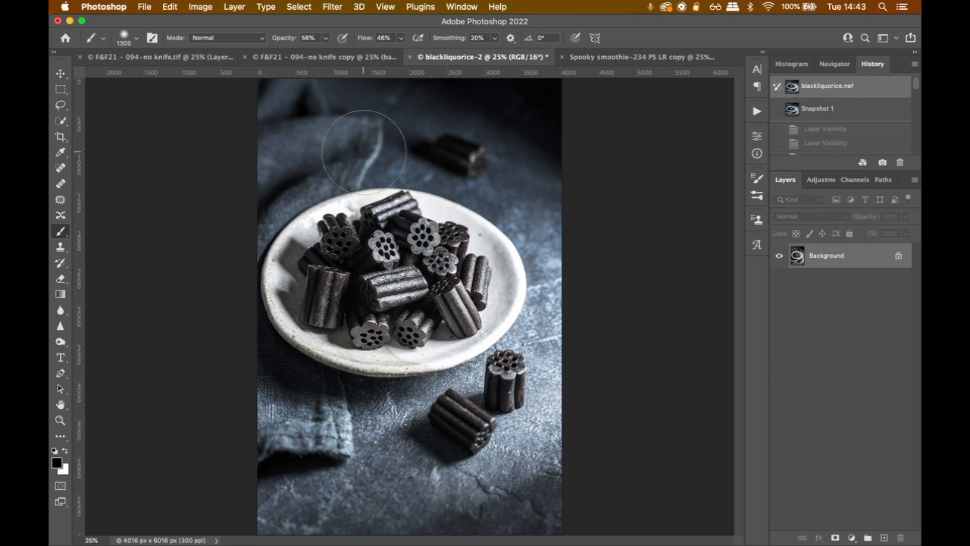
Step: Add a Curves adjustment layer above the Background and activate its on-image adjustment tool
{"action": "scroll", "coordinate": [548, 182], "scroll_direction": "up", "scroll_amount": 1}
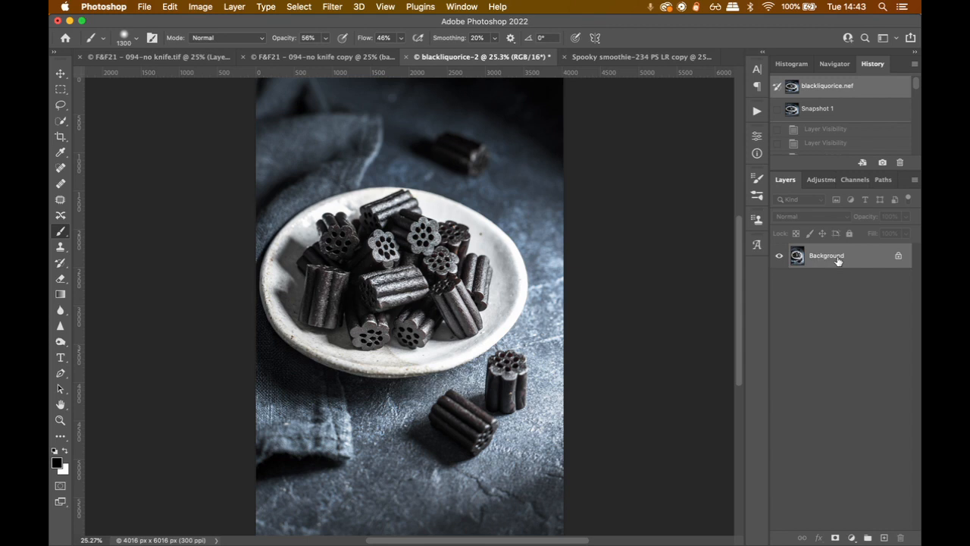
{"action": "left_click", "coordinate": [852, 538]}
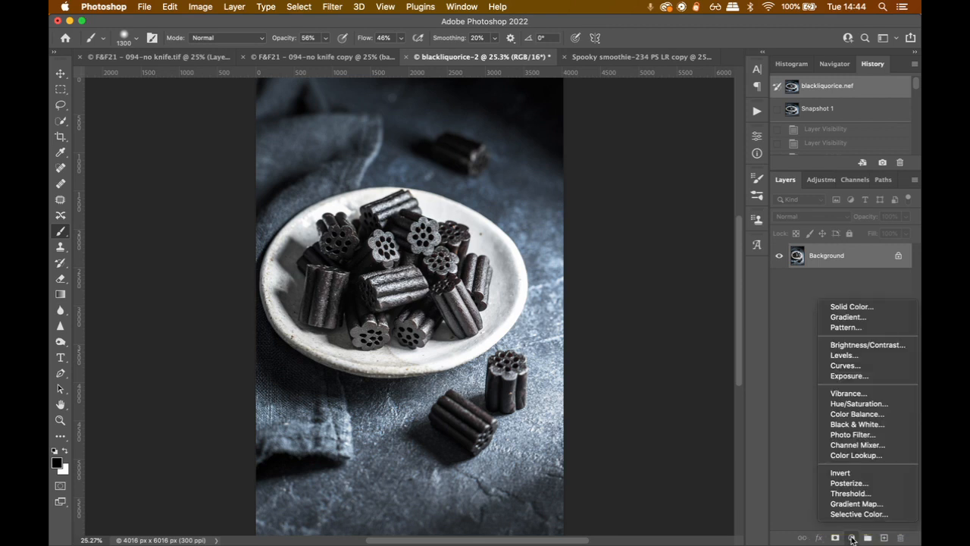
{"action": "left_click", "coordinate": [847, 366]}
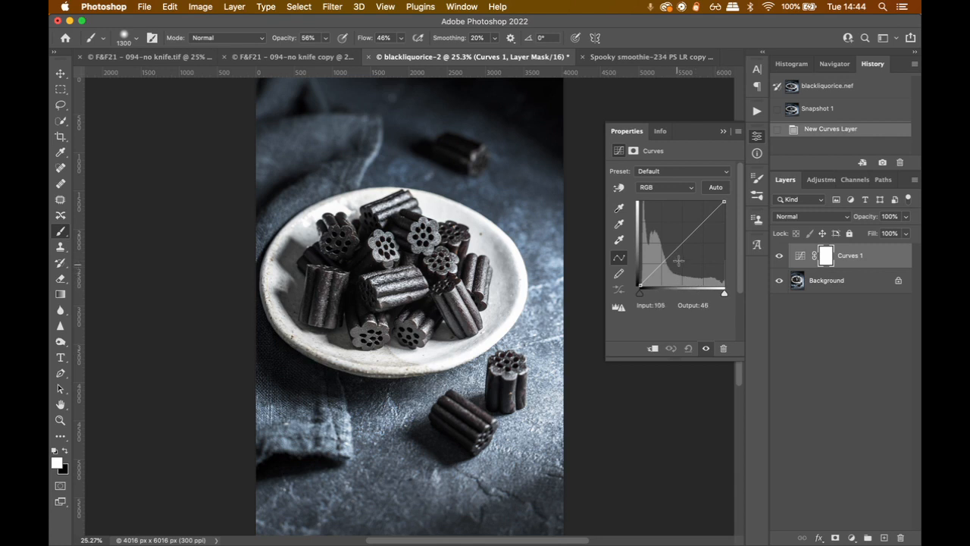
{"action": "left_click", "coordinate": [619, 189]}
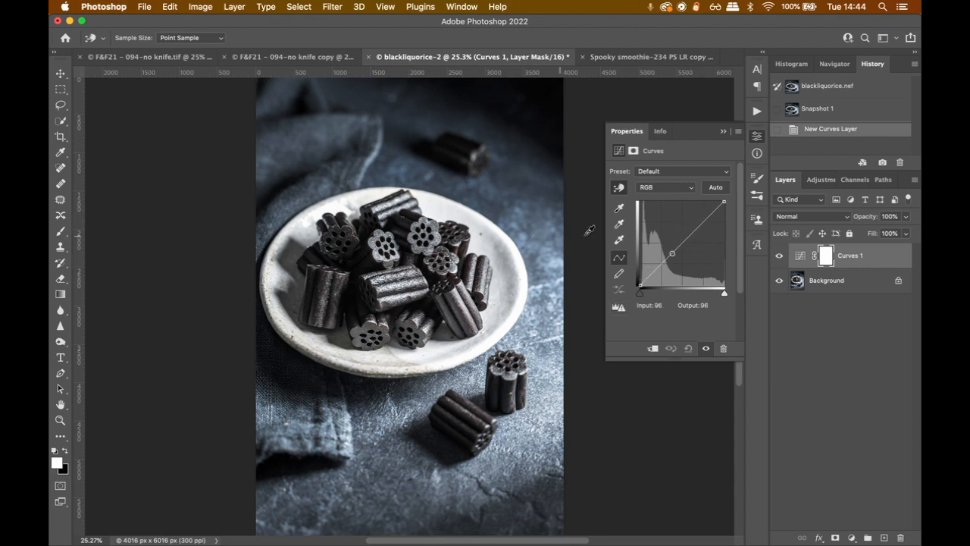
{"action": "left_click", "coordinate": [620, 188]}
{"action": "left_click", "coordinate": [620, 190]}
{"action": "key", "text": "b"}
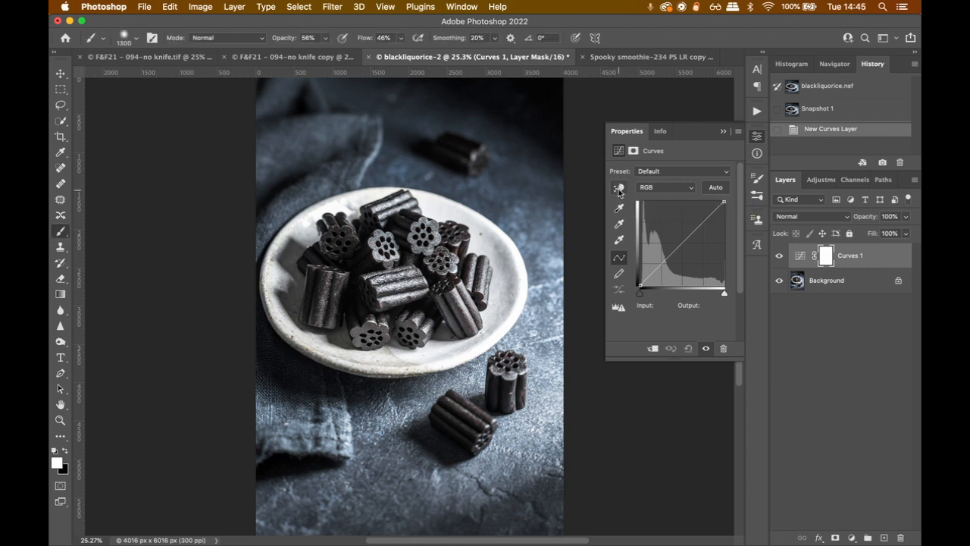
{"action": "left_click", "coordinate": [618, 190]}
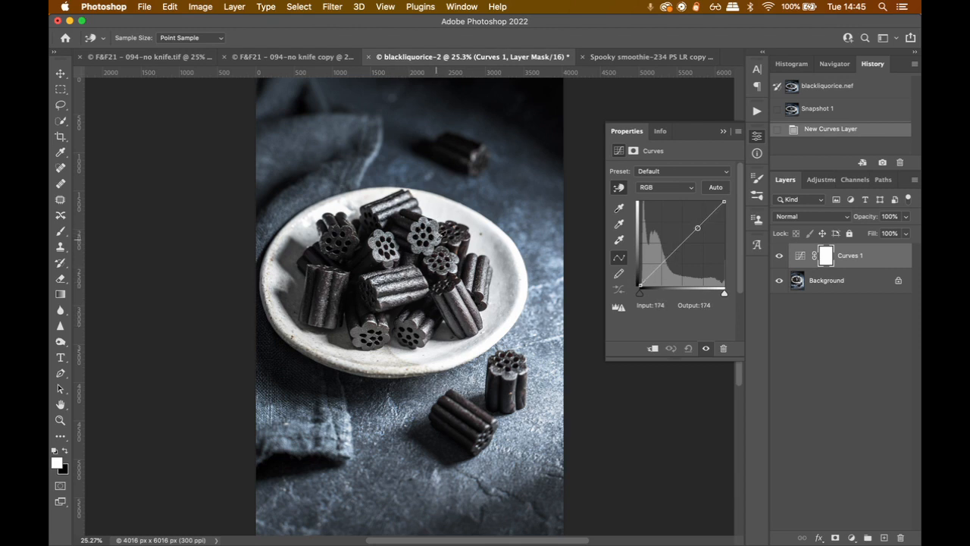
Step: Brighten the image by raising the curve at input 174 to output 216 from the plate area, and compare before and after
{"action": "left_click", "coordinate": [439, 238]}
{"action": "left_click_drag", "start_coordinate": [440, 239], "coordinate": [440, 215]}
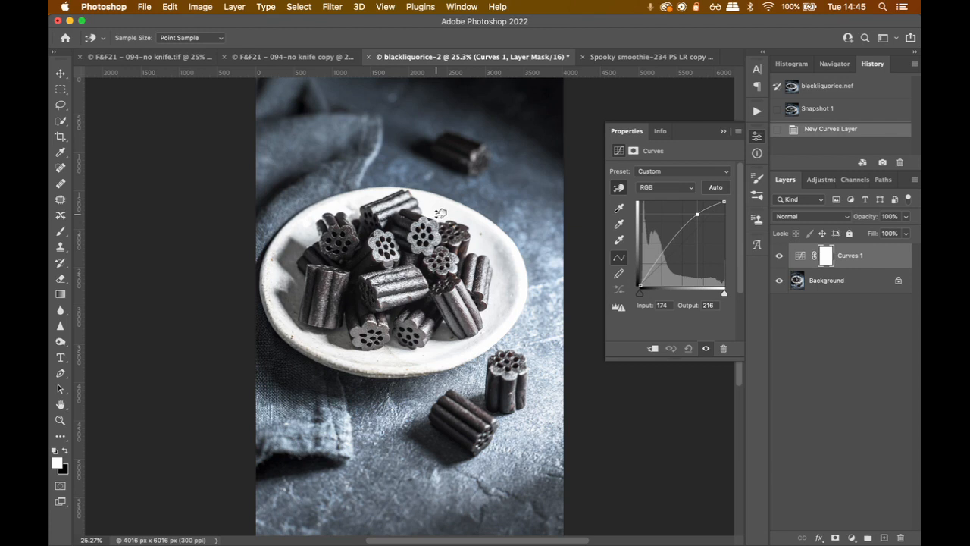
{"action": "left_click_drag", "start_coordinate": [439, 213], "coordinate": [439, 213]}
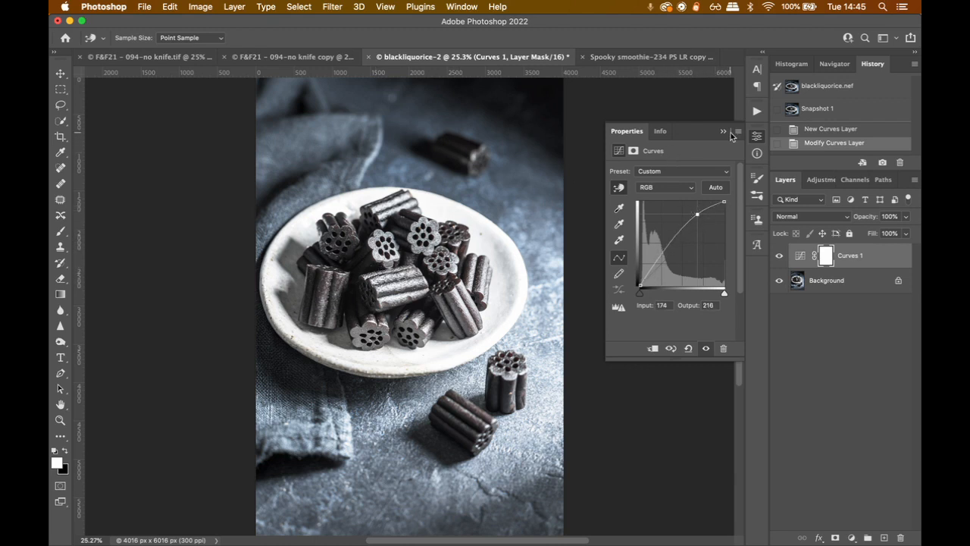
{"action": "left_click", "coordinate": [725, 132]}
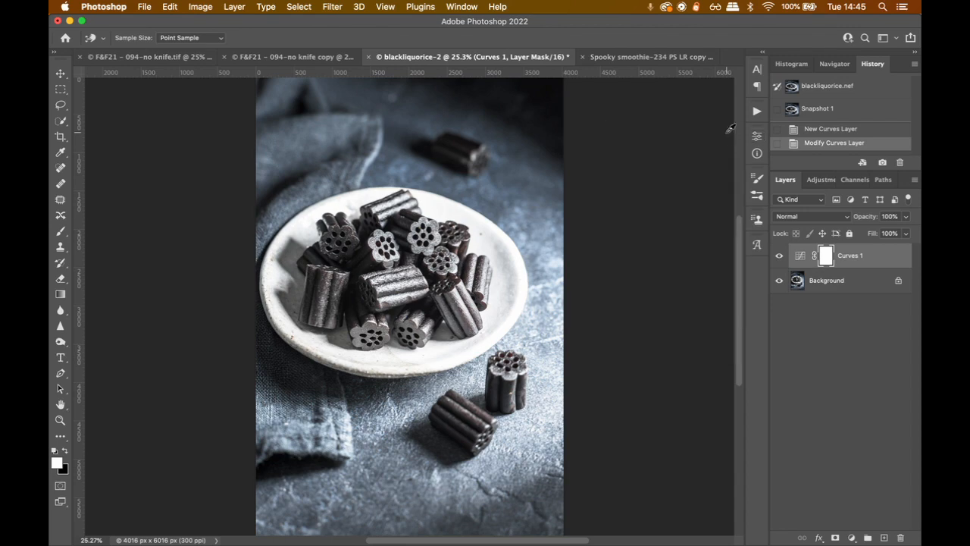
{"action": "left_click", "coordinate": [780, 256]}
{"action": "left_click", "coordinate": [780, 257]}
{"action": "left_click", "coordinate": [780, 256]}
{"action": "left_click", "coordinate": [780, 256]}
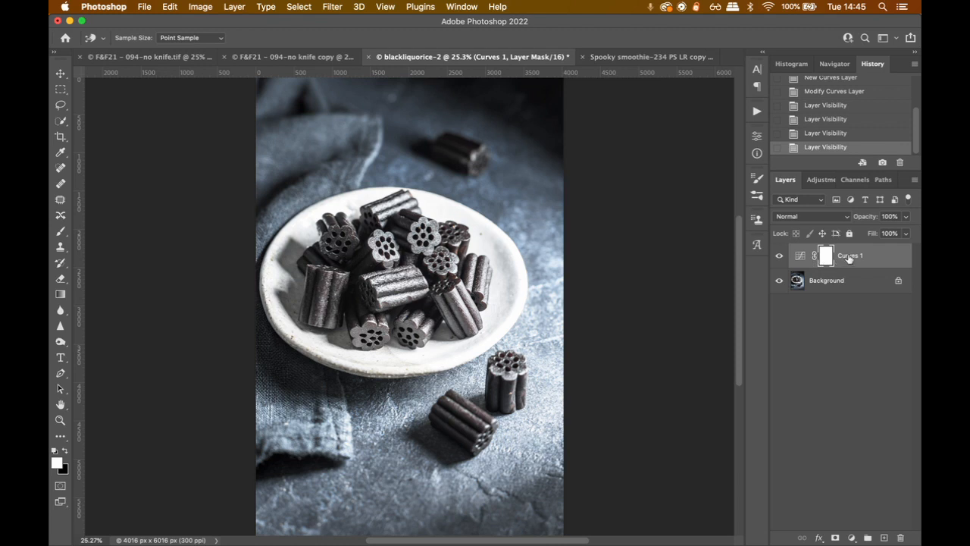
Step: Rename the brightening Curves layer to Dodge/bright
{"action": "key", "text": "b"}
{"action": "double_click", "coordinate": [849, 256]}
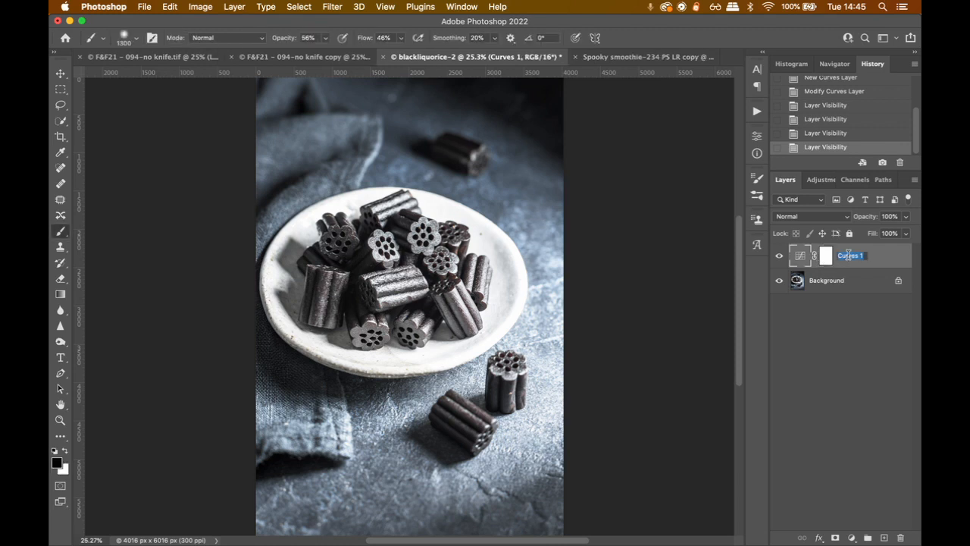
{"action": "type", "text": "Dodge/bright"}
{"action": "key", "text": "Return"}
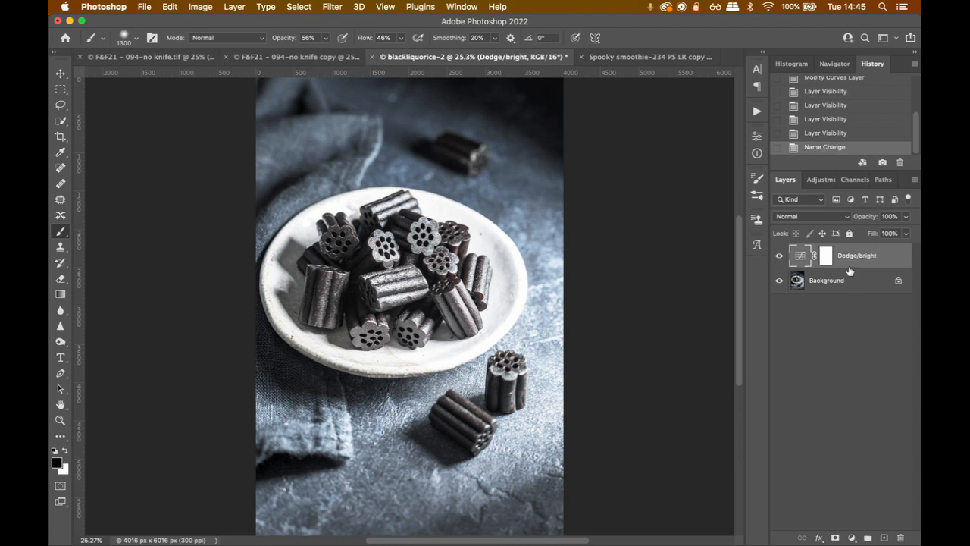
Step: Invert the Dodge/bright layer's mask to black so the brightening is hidden
{"action": "left_click", "coordinate": [829, 258]}
{"action": "key", "text": "x"}
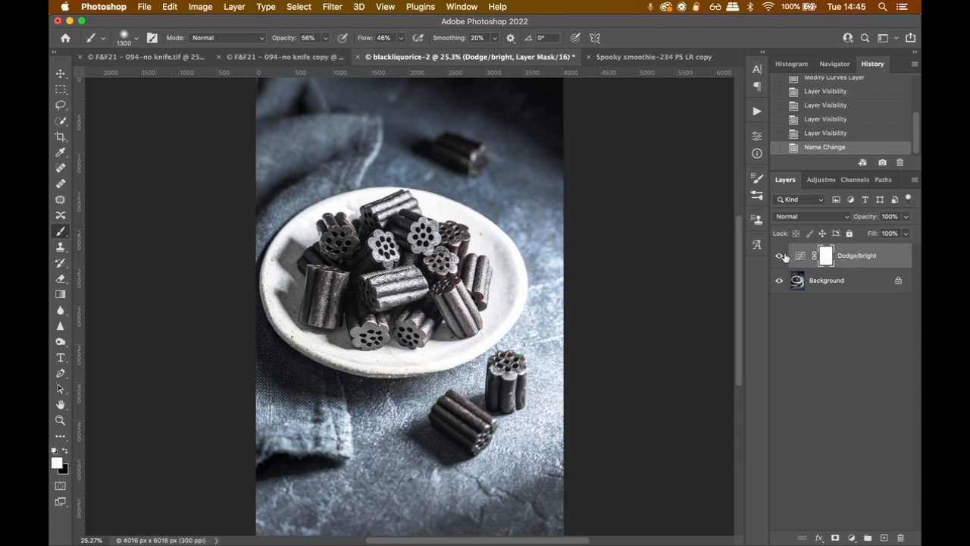
{"action": "right_click", "coordinate": [826, 258]}
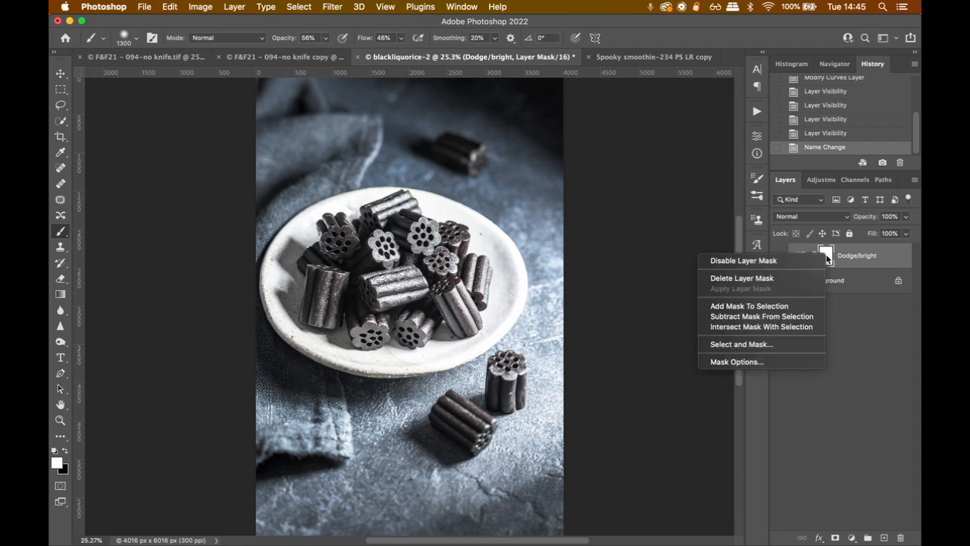
{"action": "left_click", "coordinate": [827, 259]}
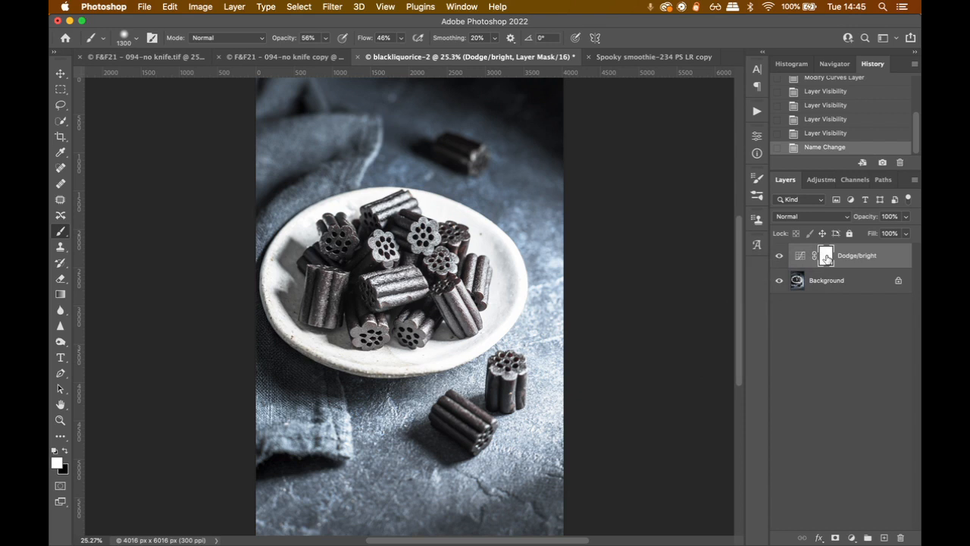
{"action": "left_click_drag", "start_coordinate": [827, 257], "coordinate": [828, 259]}
{"action": "key", "text": "super+i"}
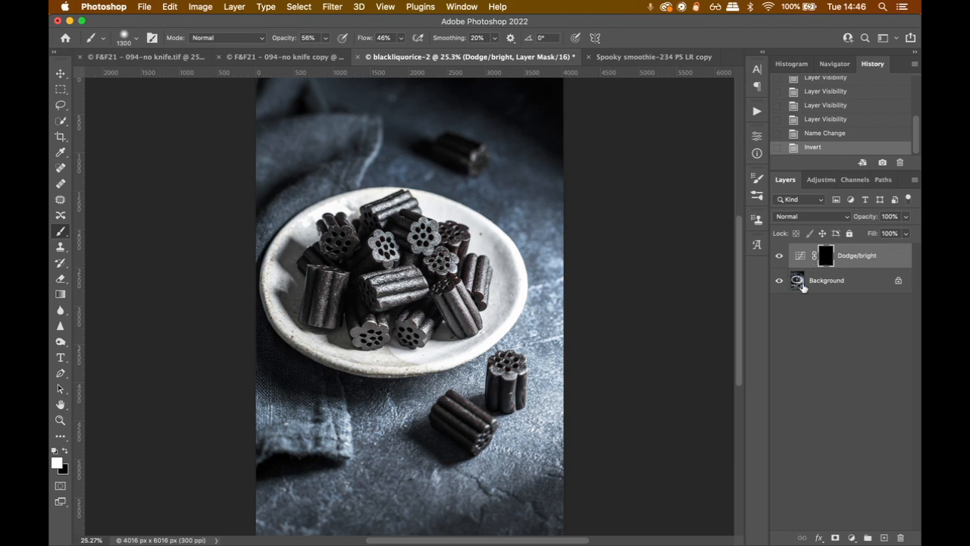
Step: Compare the image with the Dodge/bright layer hidden and shown, then leave no layer selected
{"action": "left_click", "coordinate": [779, 258]}
{"action": "left_click", "coordinate": [779, 258]}
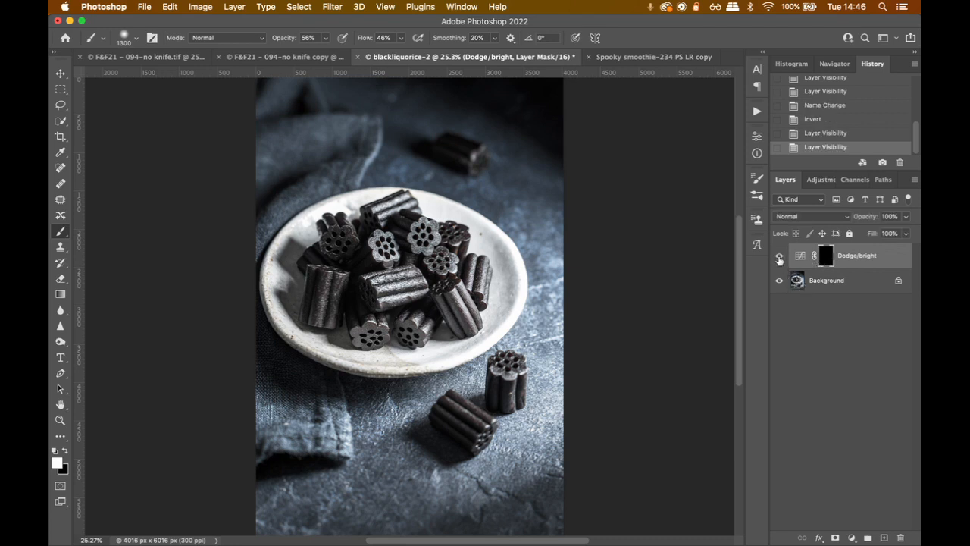
{"action": "left_click", "coordinate": [779, 258]}
{"action": "left_click", "coordinate": [780, 259]}
{"action": "left_click", "coordinate": [779, 259]}
{"action": "left_click", "coordinate": [779, 258]}
{"action": "left_click", "coordinate": [818, 355]}
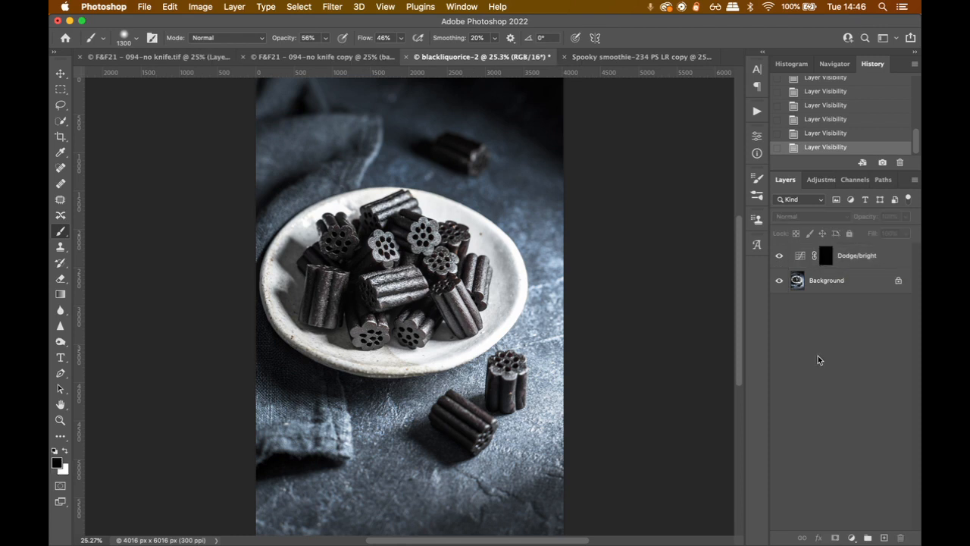
Step: Add a second Curves adjustment layer above Dodge/bright and name it Burning/dark
{"action": "left_click", "coordinate": [851, 537]}
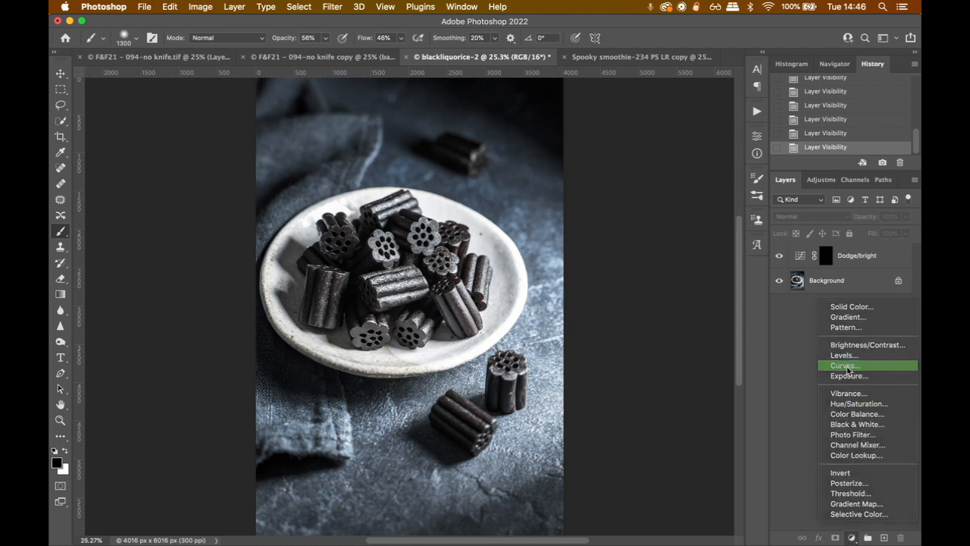
{"action": "left_click", "coordinate": [848, 367]}
{"action": "double_click", "coordinate": [849, 256]}
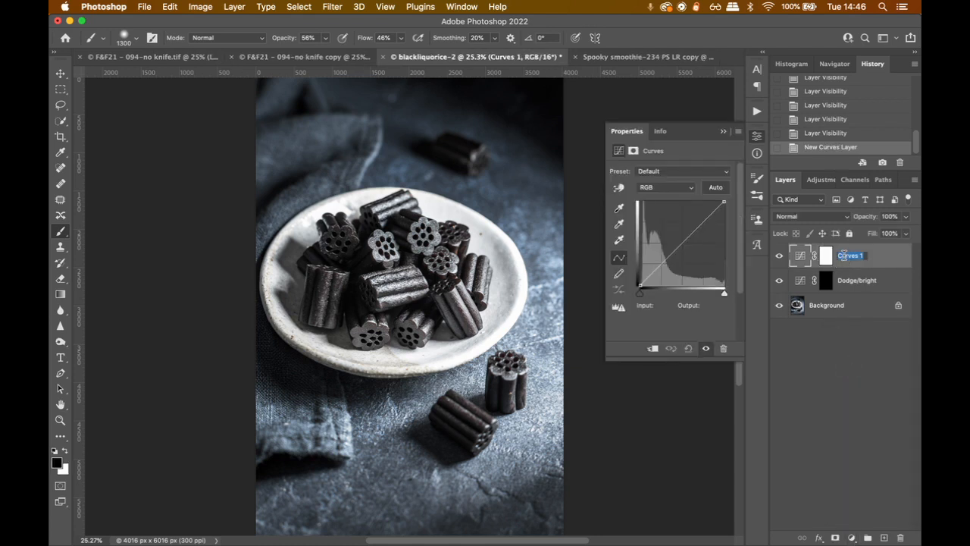
{"action": "type", "text": "Burning/dark"}
{"action": "key", "text": "Return"}
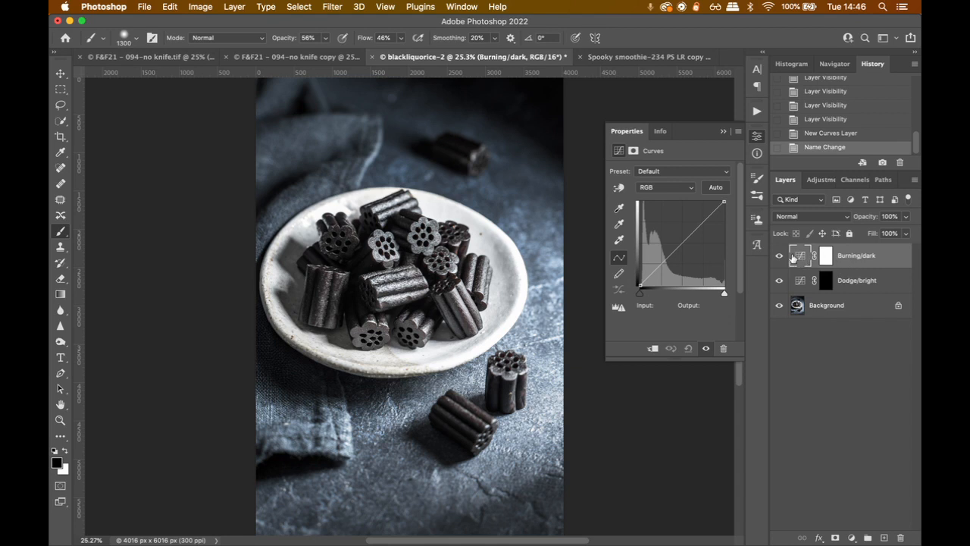
Step: Darken the image by pulling the Burning/dark curve down at input 50 from the shadow beside the liquorice, and compare before and after
{"action": "left_click", "coordinate": [620, 195]}
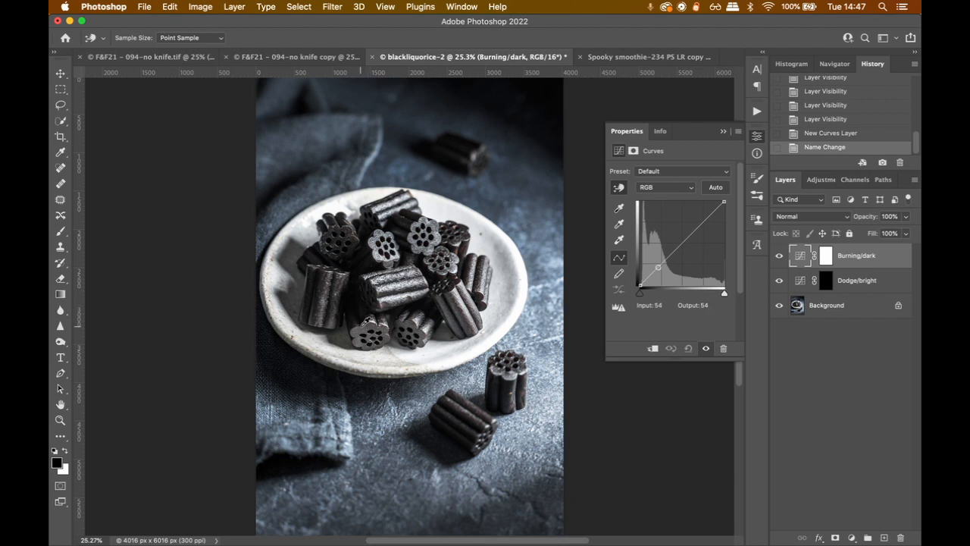
{"action": "left_click", "coordinate": [342, 335]}
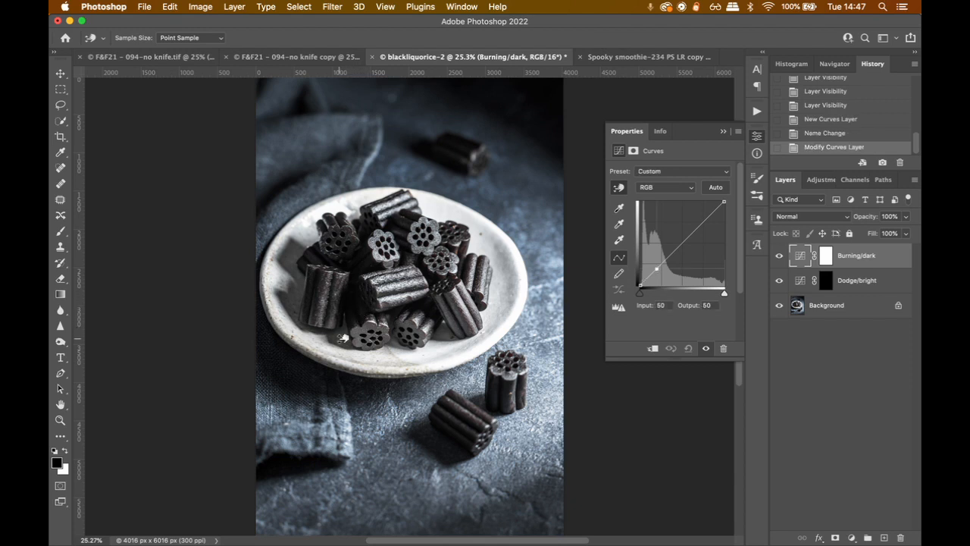
{"action": "left_click_drag", "start_coordinate": [343, 338], "coordinate": [342, 354]}
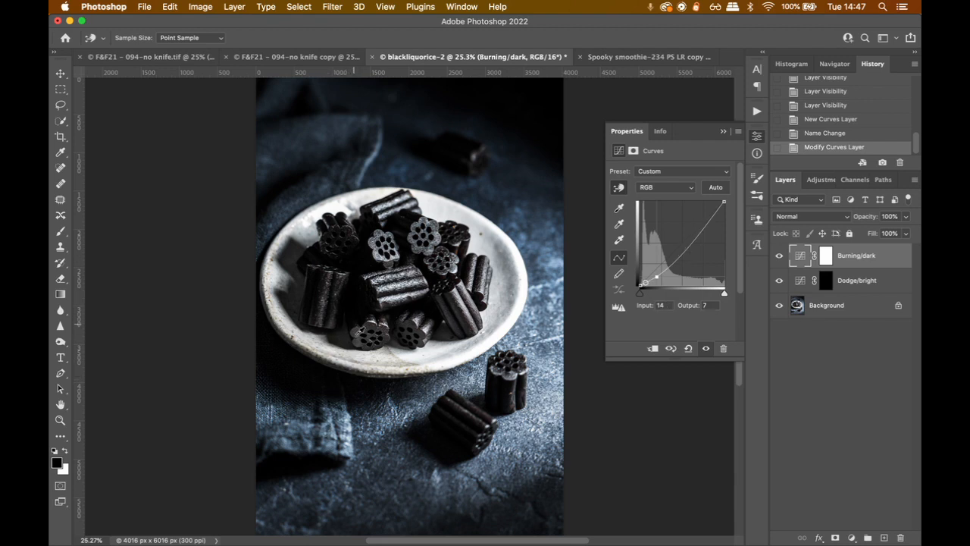
{"action": "left_click", "coordinate": [826, 262]}
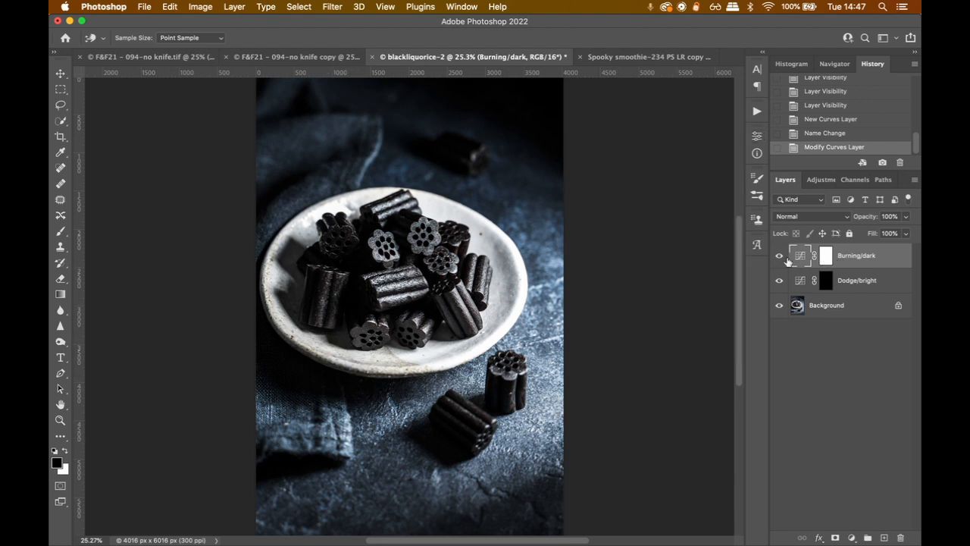
{"action": "left_click", "coordinate": [779, 257]}
{"action": "left_click", "coordinate": [780, 258]}
{"action": "left_click", "coordinate": [779, 258]}
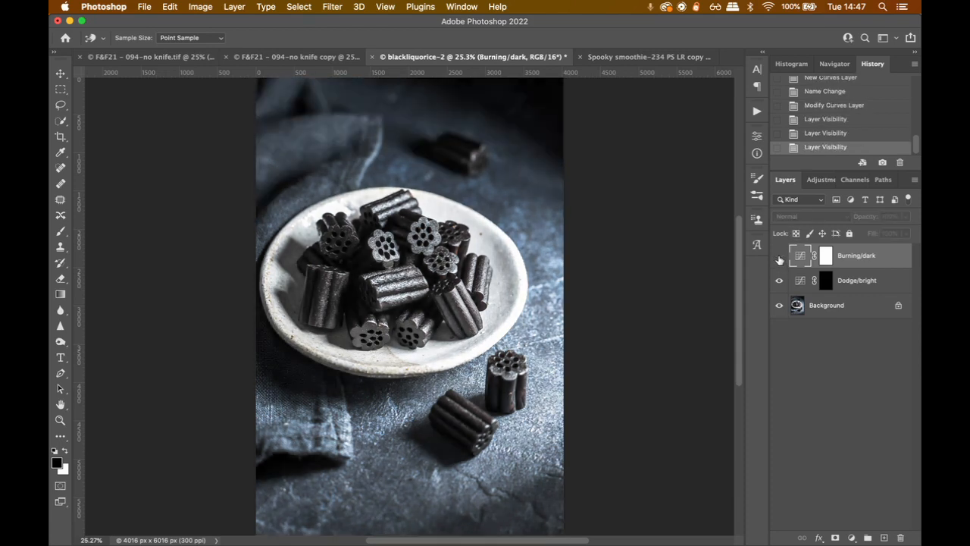
{"action": "left_click", "coordinate": [780, 258]}
{"action": "left_click", "coordinate": [779, 259]}
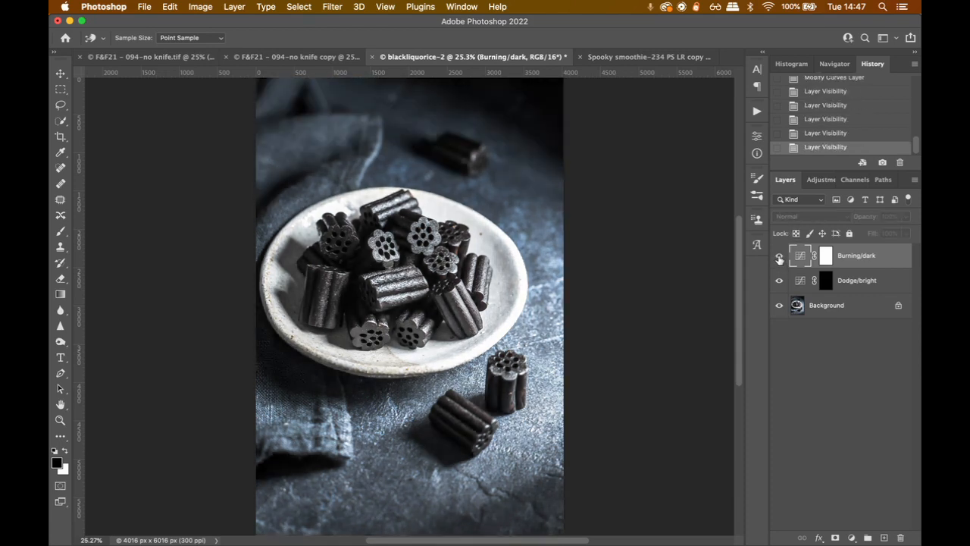
{"action": "left_click", "coordinate": [779, 258]}
Step: Invert the Burning/dark layer's mask to black so the darkening is hidden
{"action": "left_click", "coordinate": [826, 257]}
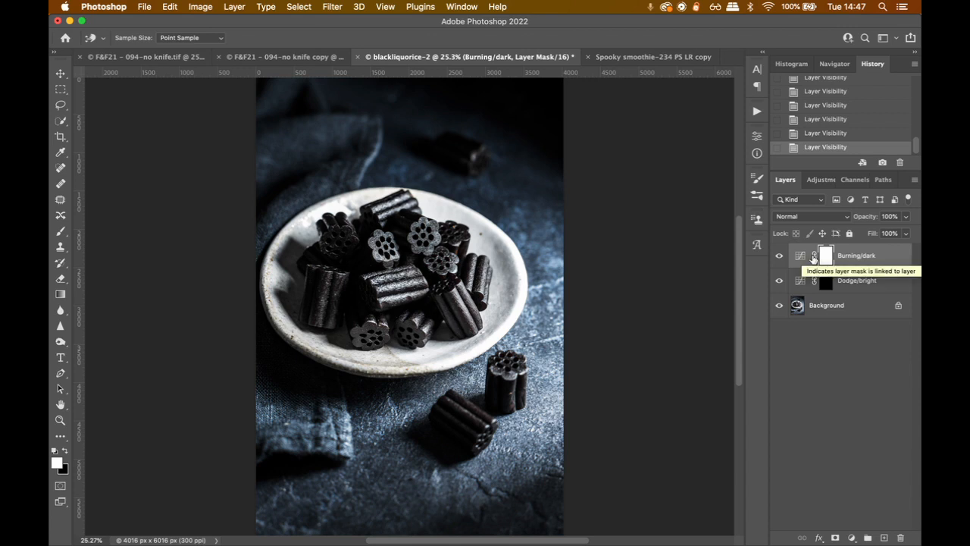
{"action": "key", "text": "super+i"}
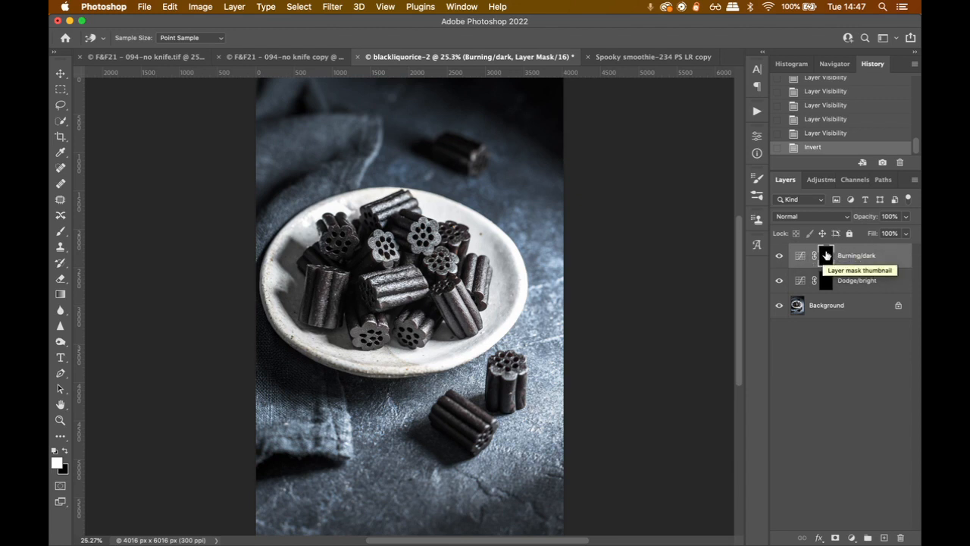
{"action": "left_click", "coordinate": [832, 354]}
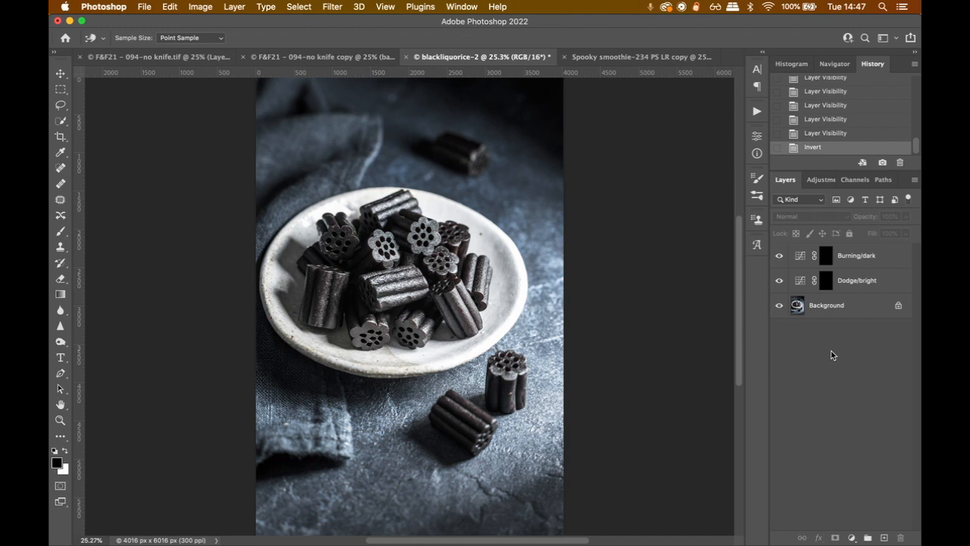
Step: Group the Burning/dark and Dodge/bright layers together
{"action": "left_click", "coordinate": [849, 258]}
{"action": "key", "text": "b"}
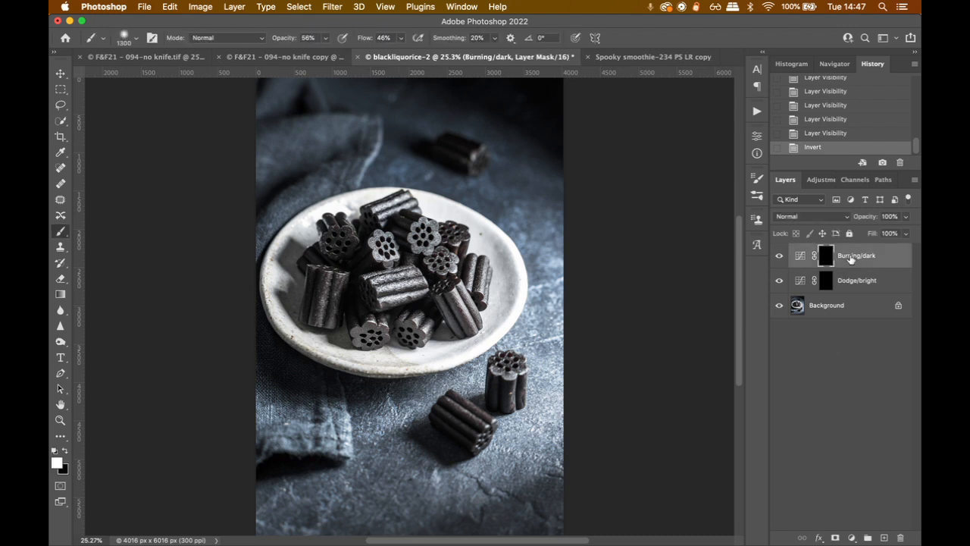
{"action": "key", "text": "x"}
{"action": "left_click", "coordinate": [847, 283], "text": "shift"}
{"action": "key", "text": "x"}
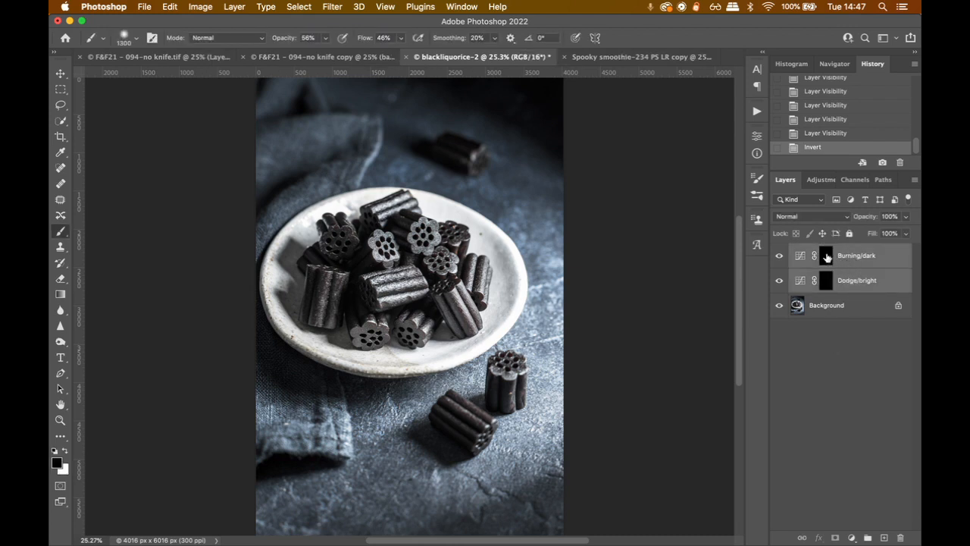
{"action": "left_click_drag", "start_coordinate": [857, 274], "coordinate": [868, 538]}
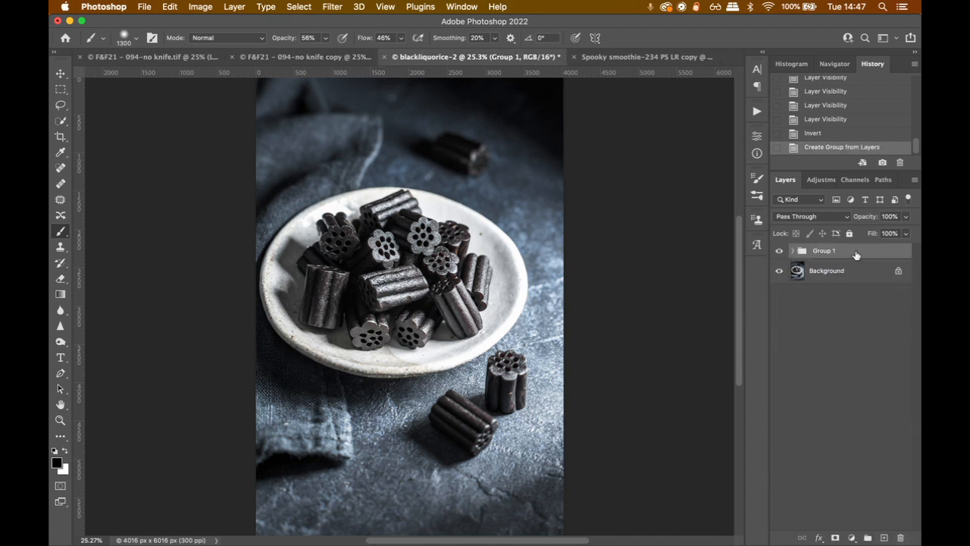
Step: Rename the new group to Dodge and burn, and expand it to select the Burning/dark layer
{"action": "double_click", "coordinate": [824, 250]}
{"action": "type", "text": "Dodge and burn"}
{"action": "key", "text": "Return"}
{"action": "left_click", "coordinate": [793, 251]}
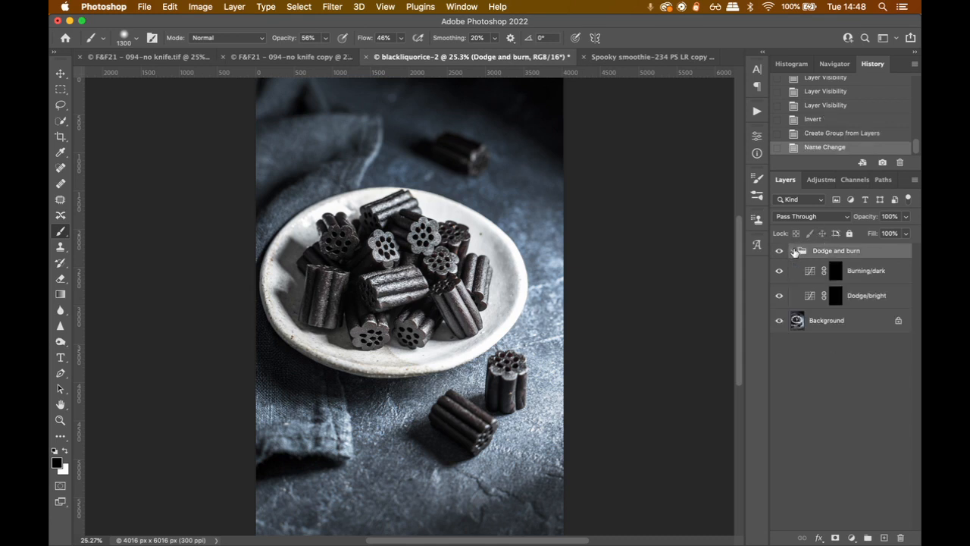
{"action": "left_click", "coordinate": [860, 274]}
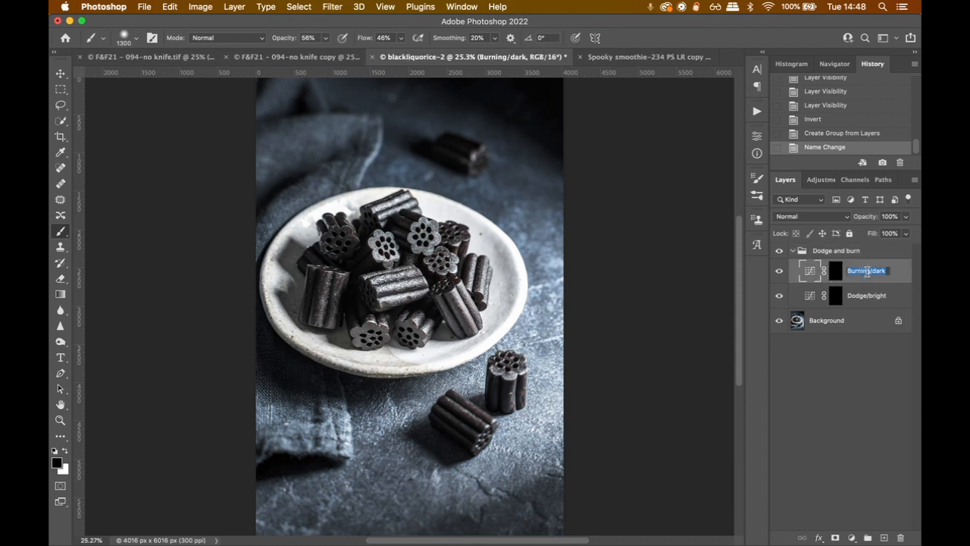
Step: Rename the Burning/dark layer to Burn/dark and select its mask
{"action": "double_click", "coordinate": [868, 272]}
{"action": "type", "text": "Burn/dark"}
{"action": "key", "text": "Return"}
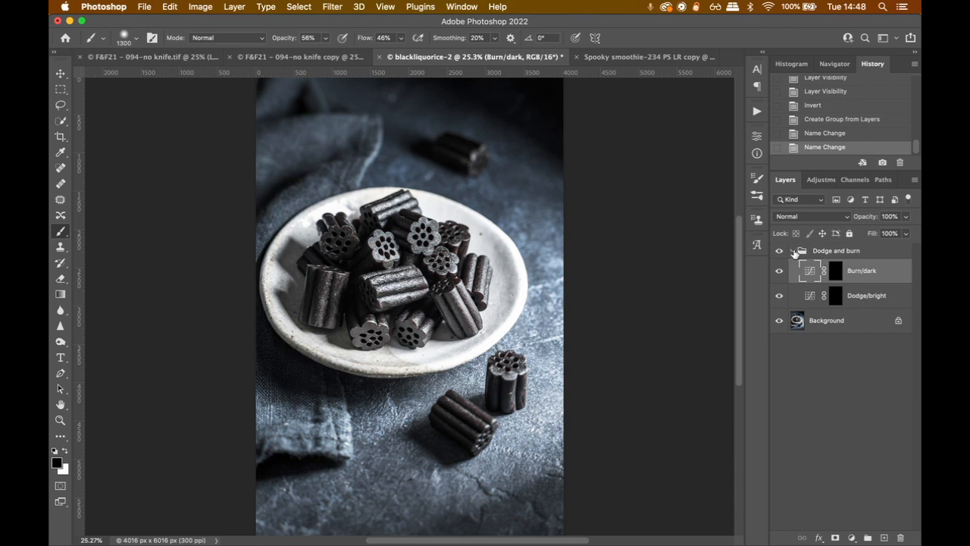
{"action": "left_click", "coordinate": [857, 296]}
{"action": "left_click", "coordinate": [836, 271]}
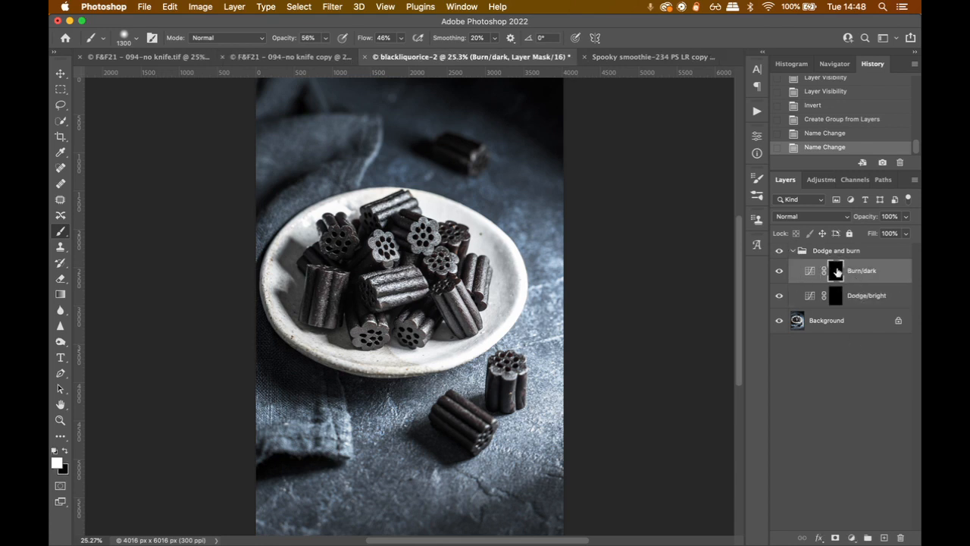
Step: Compare the image with the Dodge and burn group hidden and shown, collapsing and expanding the group
{"action": "left_click", "coordinate": [793, 251]}
{"action": "left_click", "coordinate": [780, 251]}
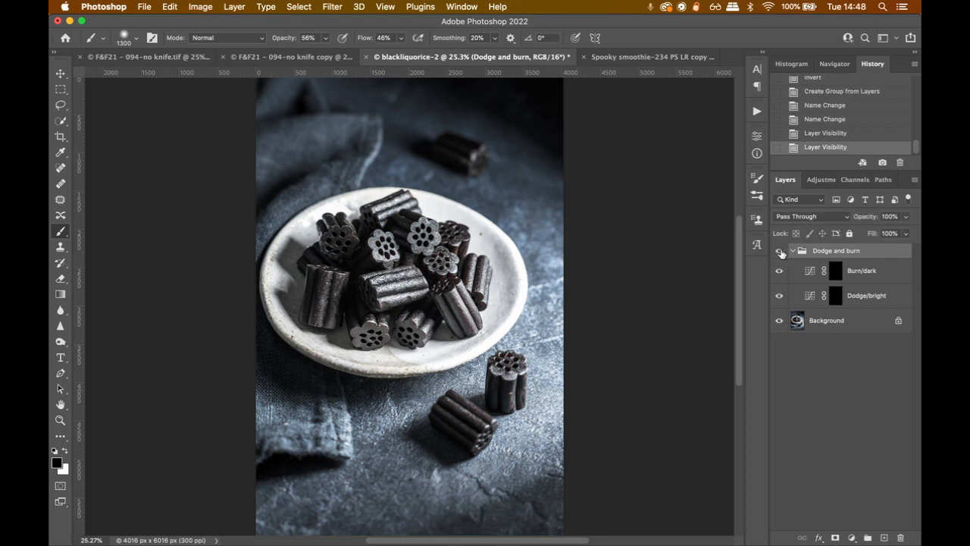
{"action": "left_click", "coordinate": [793, 251]}
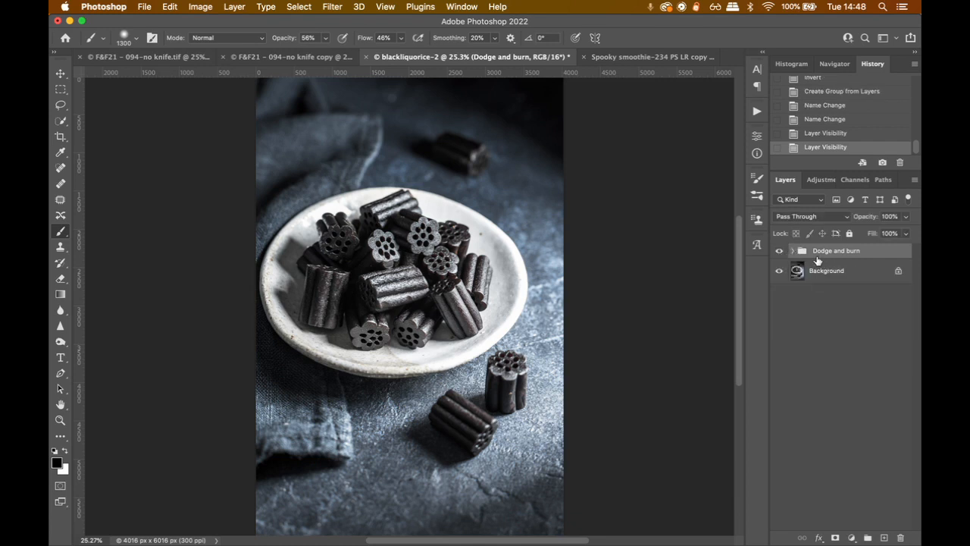
{"action": "left_click", "coordinate": [794, 251]}
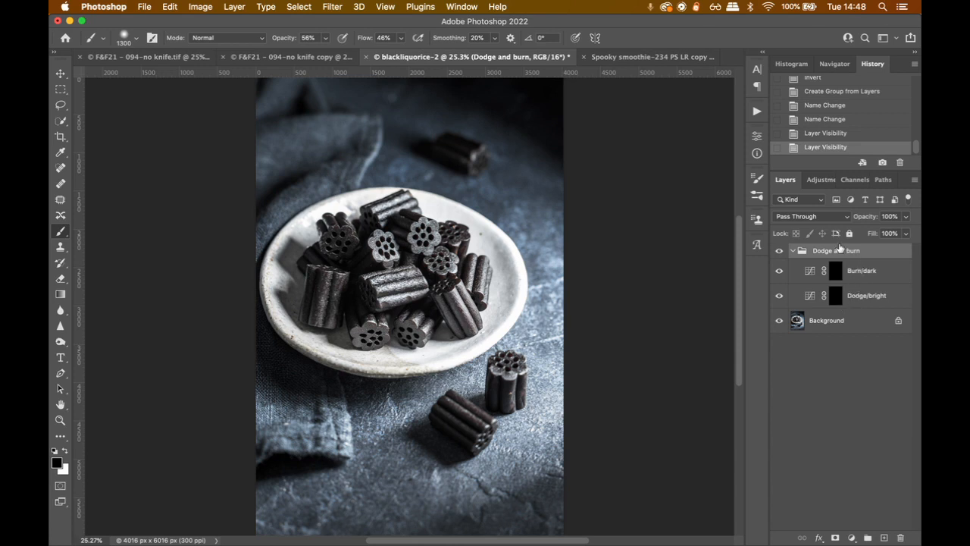
{"action": "left_click", "coordinate": [794, 251]}
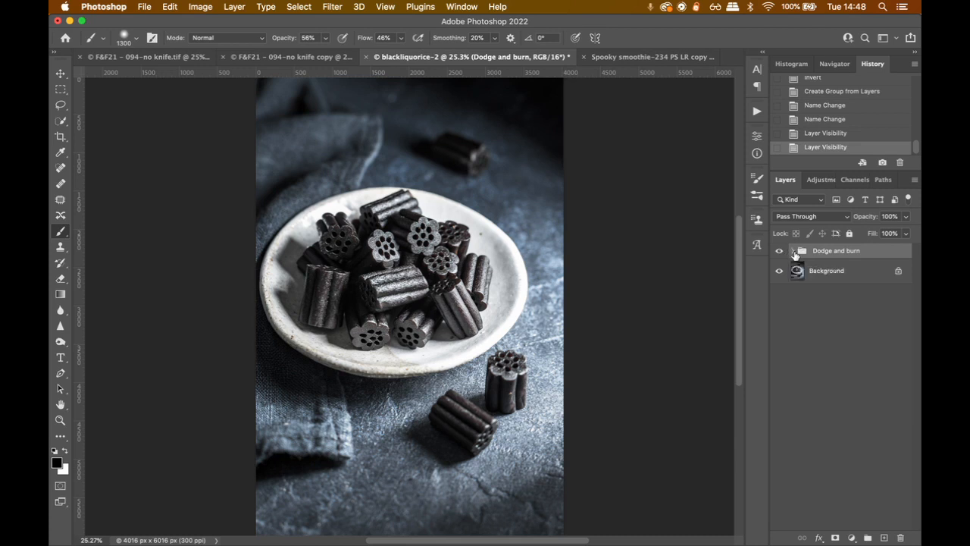
{"action": "left_click", "coordinate": [793, 251]}
{"action": "left_click", "coordinate": [779, 253]}
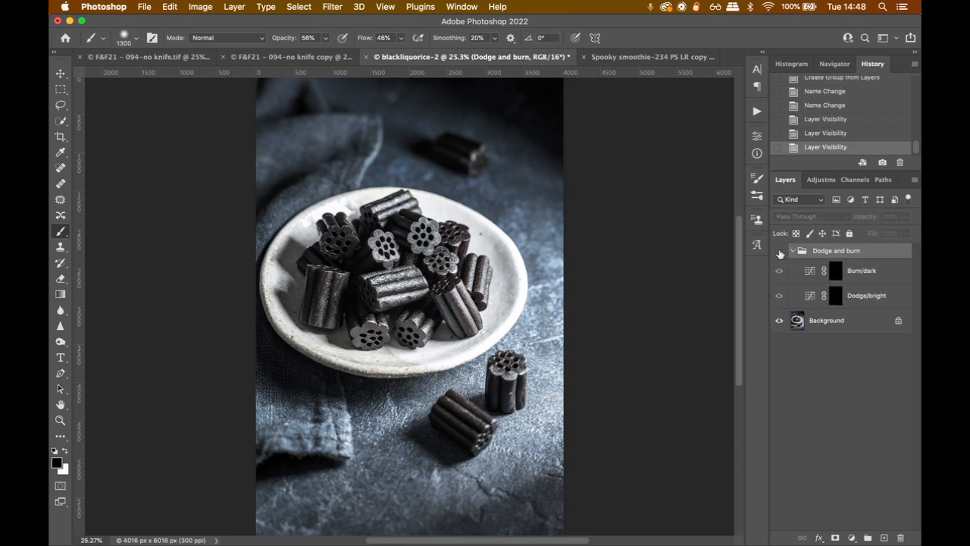
{"action": "left_click", "coordinate": [780, 254]}
{"action": "left_click", "coordinate": [780, 254]}
{"action": "left_click", "coordinate": [793, 252]}
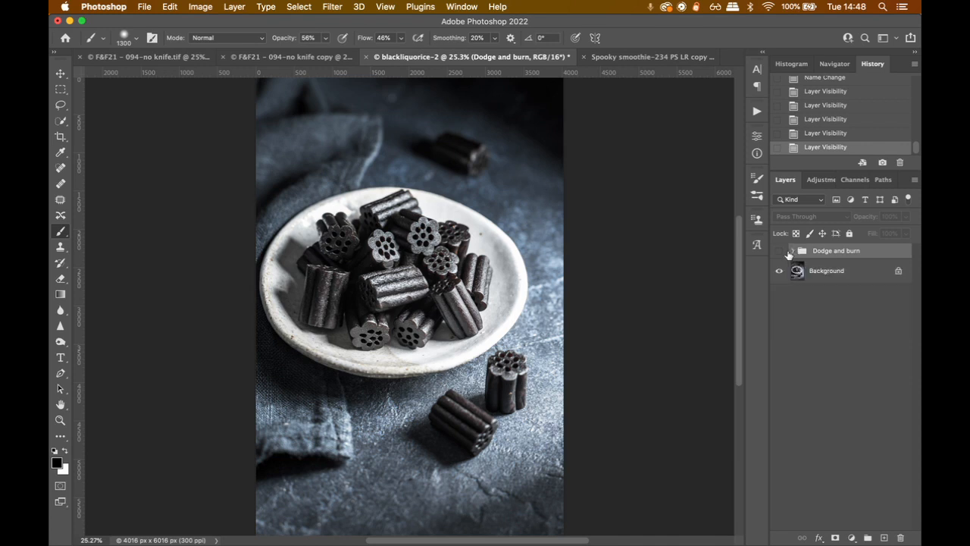
{"action": "left_click", "coordinate": [780, 254]}
{"action": "left_click", "coordinate": [780, 254]}
{"action": "left_click", "coordinate": [779, 253]}
{"action": "left_click", "coordinate": [780, 254]}
{"action": "left_click", "coordinate": [791, 252]}
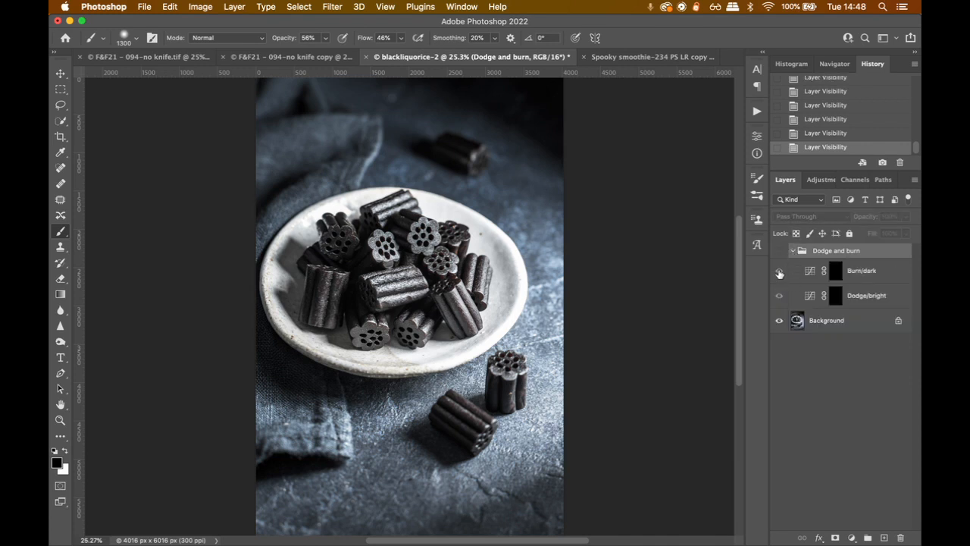
Step: Switch the Burn/dark and Dodge/bright layers off and on individually inside the group
{"action": "left_click", "coordinate": [779, 271]}
{"action": "left_click", "coordinate": [780, 296]}
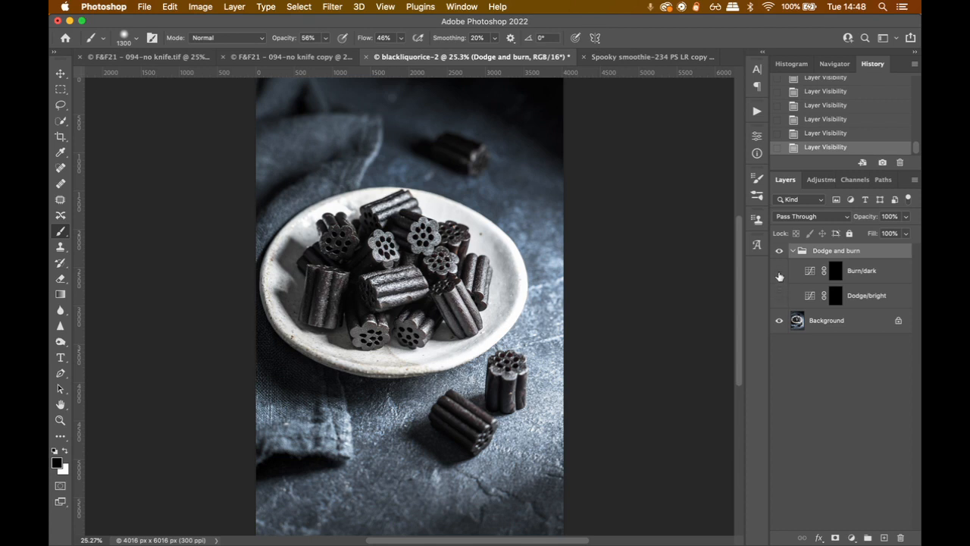
{"action": "left_click", "coordinate": [780, 296]}
Step: Select the Dodge/bright layer's mask, make white the foreground colour and reduce the brush size to 700
{"action": "left_click", "coordinate": [836, 296]}
{"action": "key", "text": "x"}
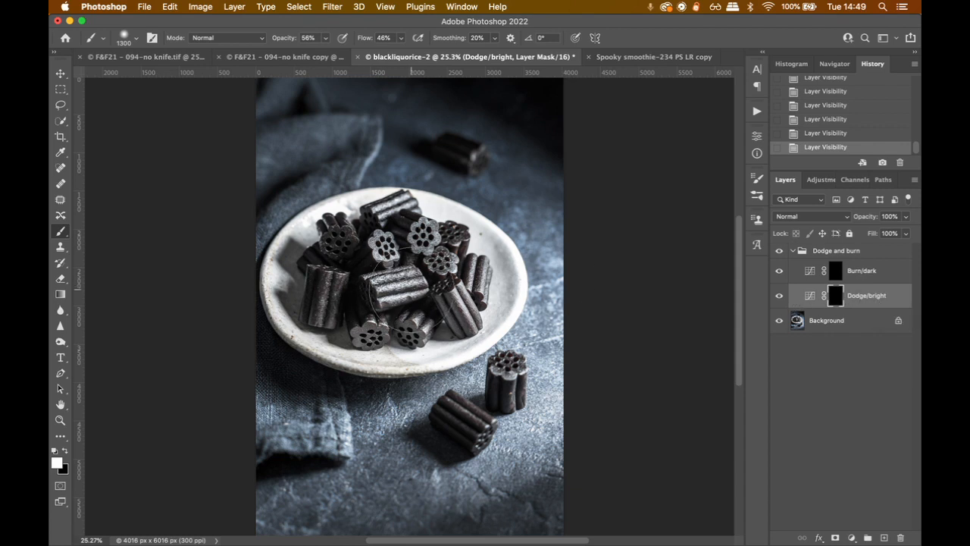
{"action": "key", "text": "bracketleft"}
{"action": "key", "text": "bracketleft"}
{"action": "key", "text": "bracketleft"}
{"action": "key", "text": "bracketleft"}
{"action": "key", "text": "bracketleft"}
{"action": "key", "text": "bracketleft"}
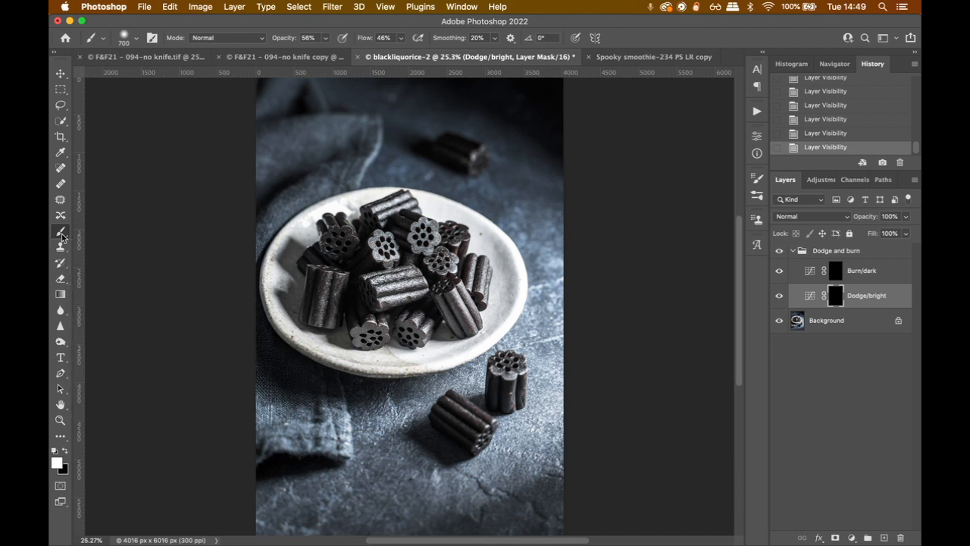
Step: Try painting black over the liquorice on the Dodge/bright mask, and restore white as the foreground colour
{"action": "left_click", "coordinate": [64, 451]}
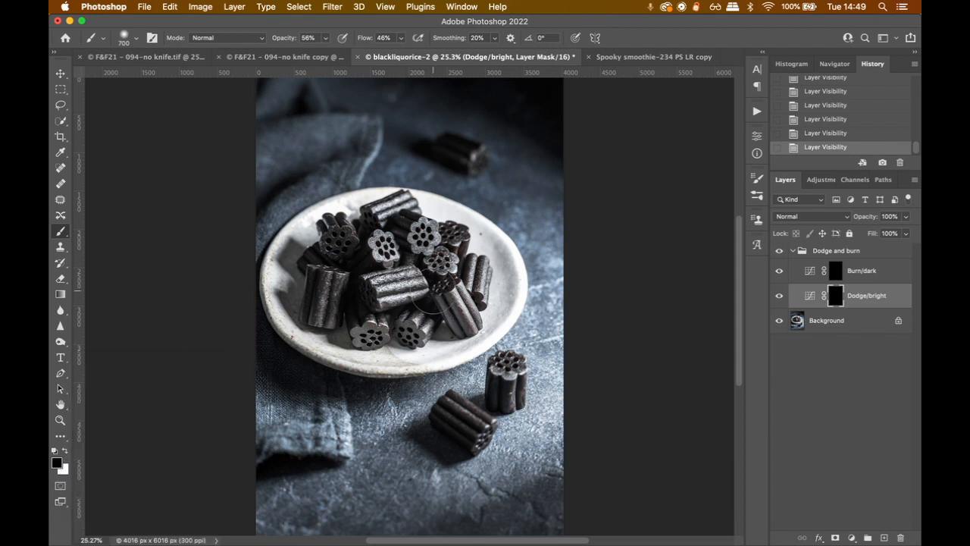
{"action": "mouse_move", "coordinate": [351, 304]}
{"action": "left_mouse_down"}
{"action": "mouse_move", "coordinate": [440, 349]}
{"action": "mouse_move", "coordinate": [394, 360]}
{"action": "mouse_move", "coordinate": [352, 304]}
{"action": "mouse_move", "coordinate": [383, 311]}
{"action": "left_mouse_up"}
{"action": "left_click_drag", "start_coordinate": [408, 263], "coordinate": [394, 279]}
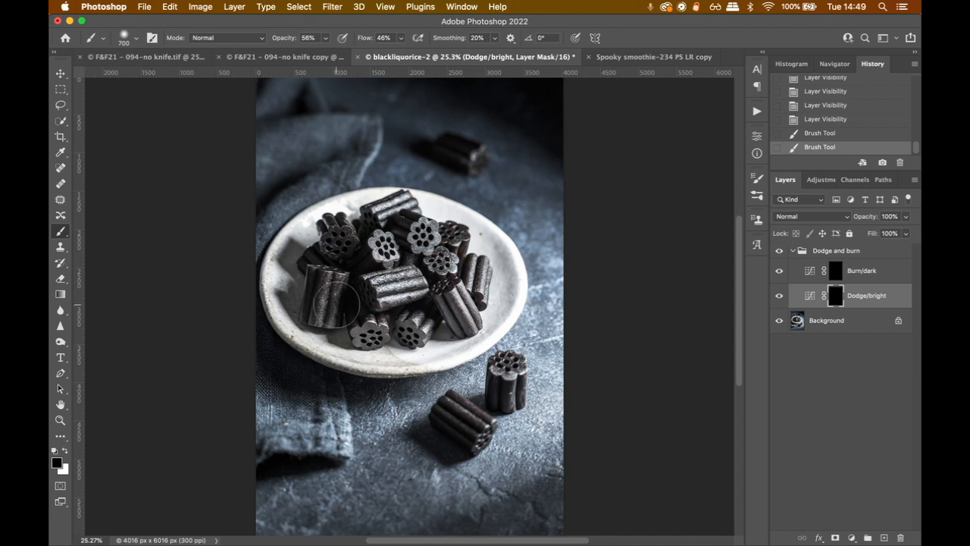
{"action": "key", "text": "x"}
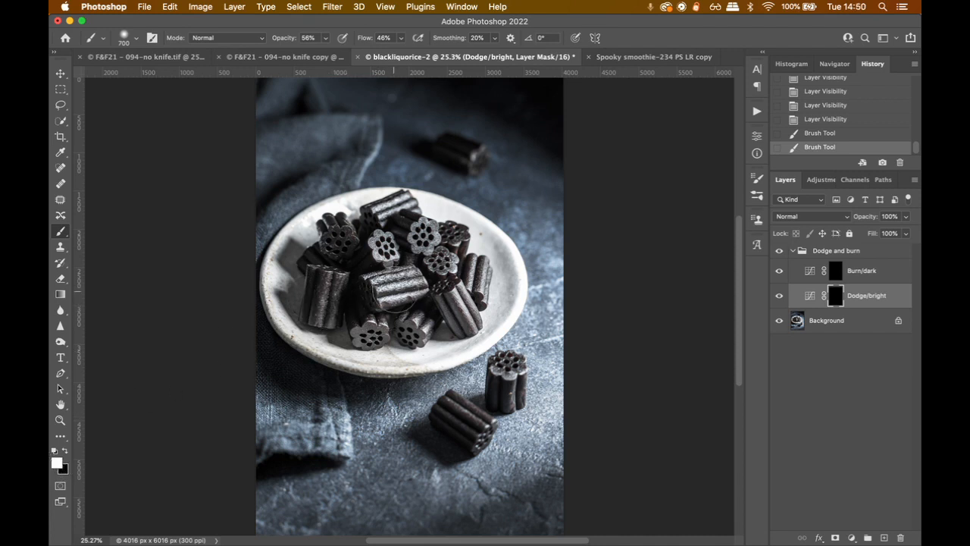
Step: Set the brush opacity and flow to 100% and paint white over the liquorice pile on the Dodge/bright mask
{"action": "left_click", "coordinate": [327, 38]}
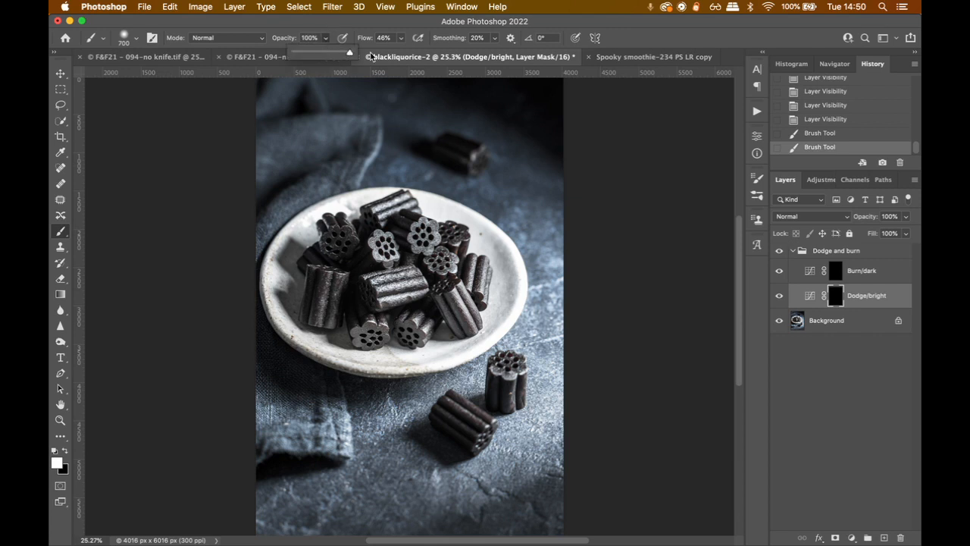
{"action": "left_click", "coordinate": [400, 38]}
{"action": "left_click_drag", "start_coordinate": [402, 53], "coordinate": [423, 237]}
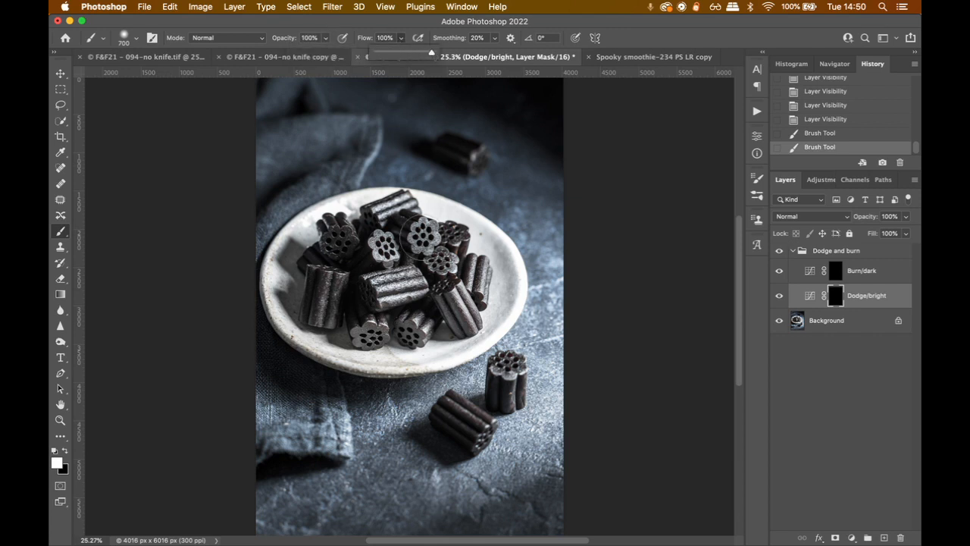
{"action": "mouse_move", "coordinate": [403, 287]}
{"action": "left_mouse_down"}
{"action": "mouse_move", "coordinate": [413, 273]}
{"action": "mouse_move", "coordinate": [368, 328]}
{"action": "mouse_move", "coordinate": [447, 279]}
{"action": "mouse_move", "coordinate": [387, 345]}
{"action": "mouse_move", "coordinate": [462, 254]}
{"action": "mouse_move", "coordinate": [356, 311]}
{"action": "mouse_move", "coordinate": [371, 235]}
{"action": "mouse_move", "coordinate": [374, 246]}
{"action": "left_mouse_up"}
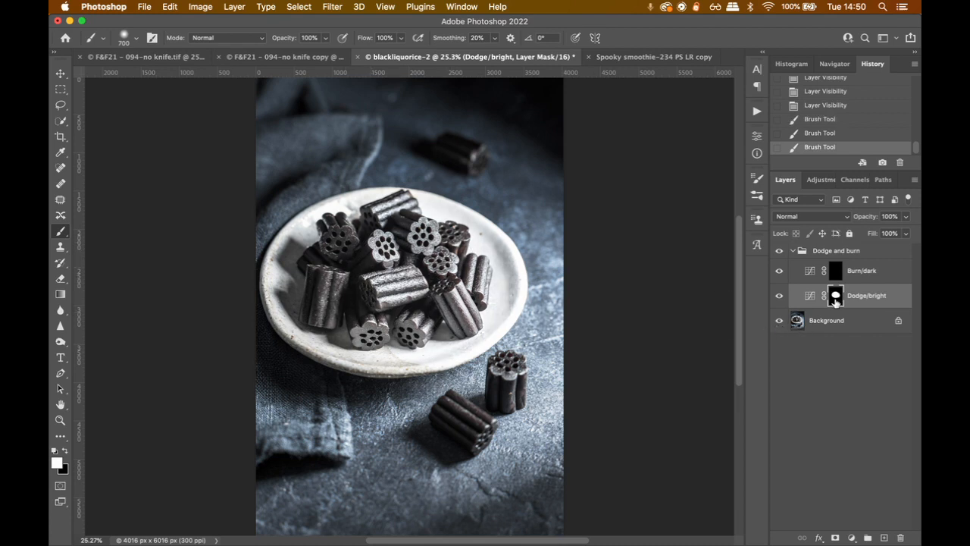
Step: Inspect the painted area of the Dodge/bright mask as a red overlay, switching the overlay on and off
{"action": "left_click", "coordinate": [836, 297], "text": "alt+shift"}
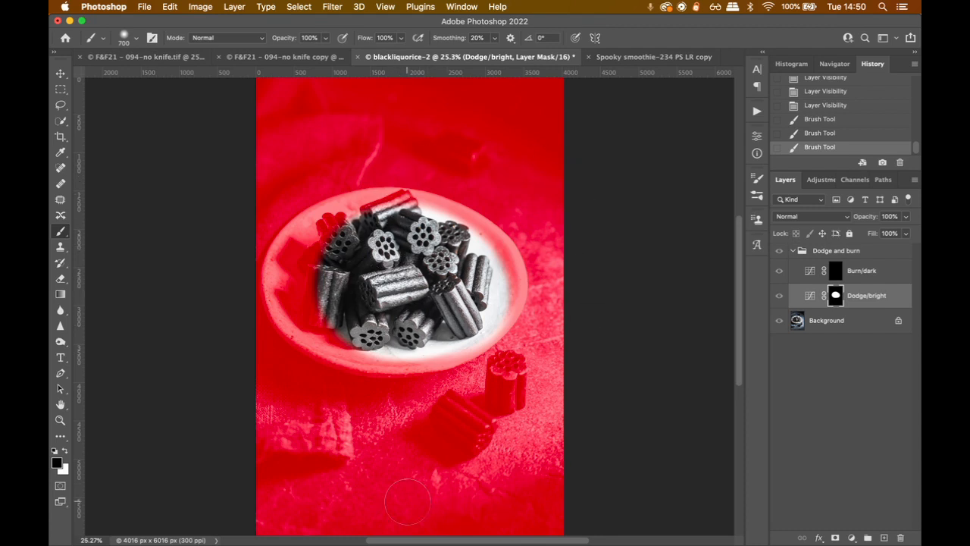
{"action": "key", "text": "backslash"}
{"action": "key", "text": "x"}
{"action": "key", "text": "backslash"}
{"action": "key", "text": "x"}
{"action": "key", "text": "backslash"}
{"action": "key", "text": "backslash"}
{"action": "key", "text": "backslash"}
{"action": "key", "text": "x"}
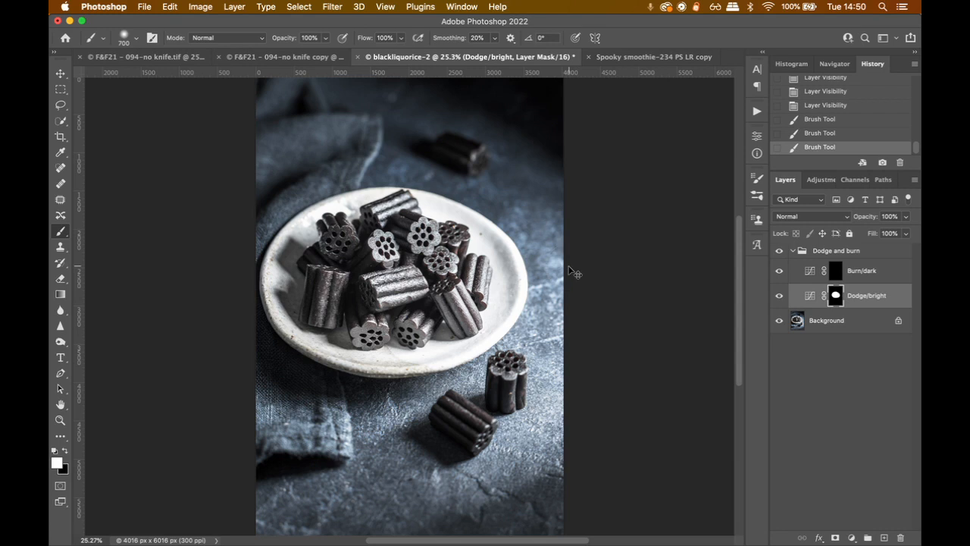
Step: Undo the last brush stroke, and set the brush to size 500 with 40% opacity and 40% flow
{"action": "key", "text": "super+z"}
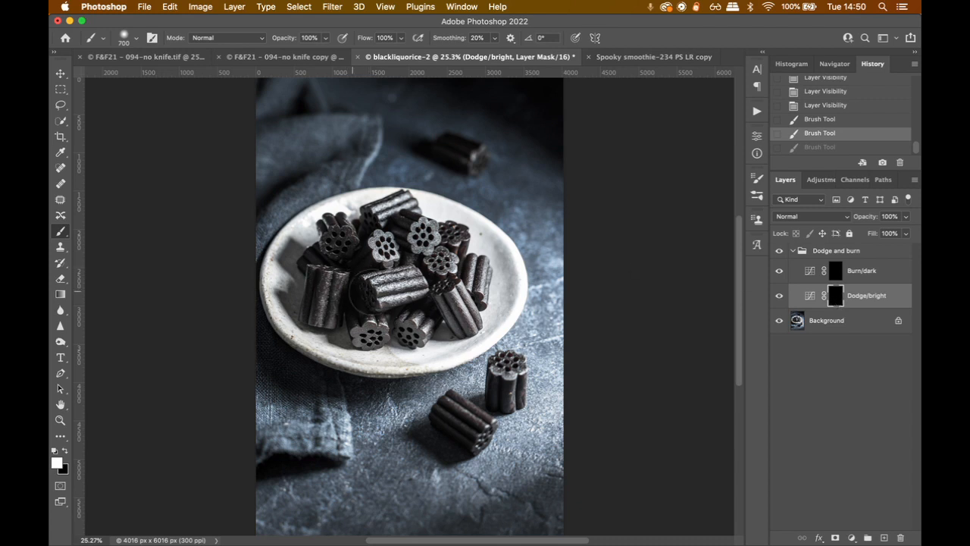
{"action": "key", "text": "bracketleft"}
{"action": "key", "text": "bracketleft"}
{"action": "left_click", "coordinate": [325, 39]}
{"action": "left_click", "coordinate": [297, 53]}
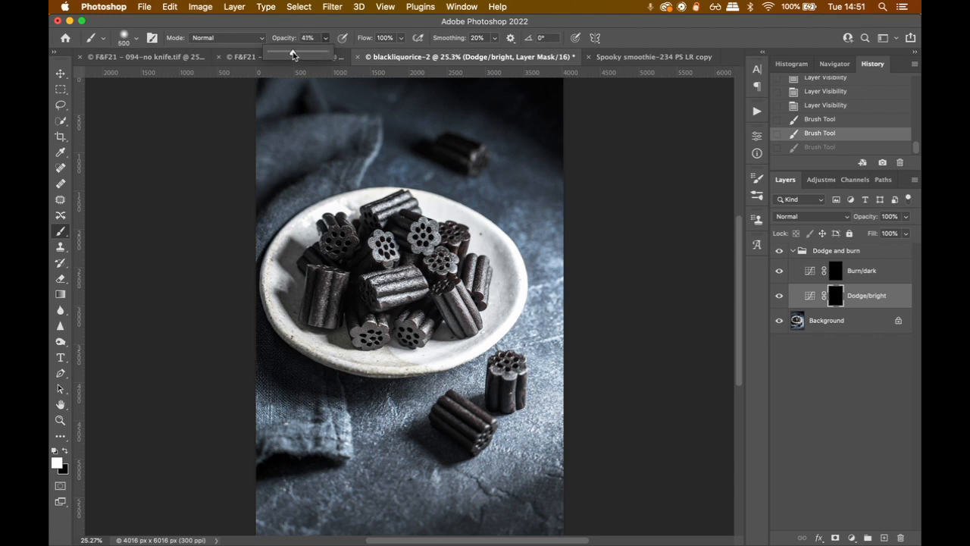
{"action": "left_click_drag", "start_coordinate": [293, 55], "coordinate": [292, 55]}
{"action": "left_click", "coordinate": [400, 38]}
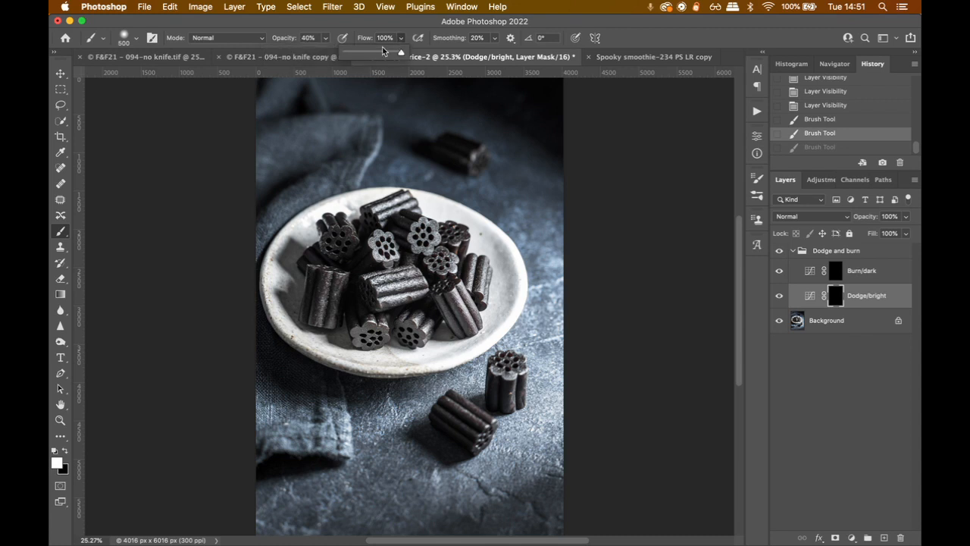
{"action": "left_click_drag", "start_coordinate": [371, 50], "coordinate": [368, 52]}
{"action": "left_click", "coordinate": [385, 248]}
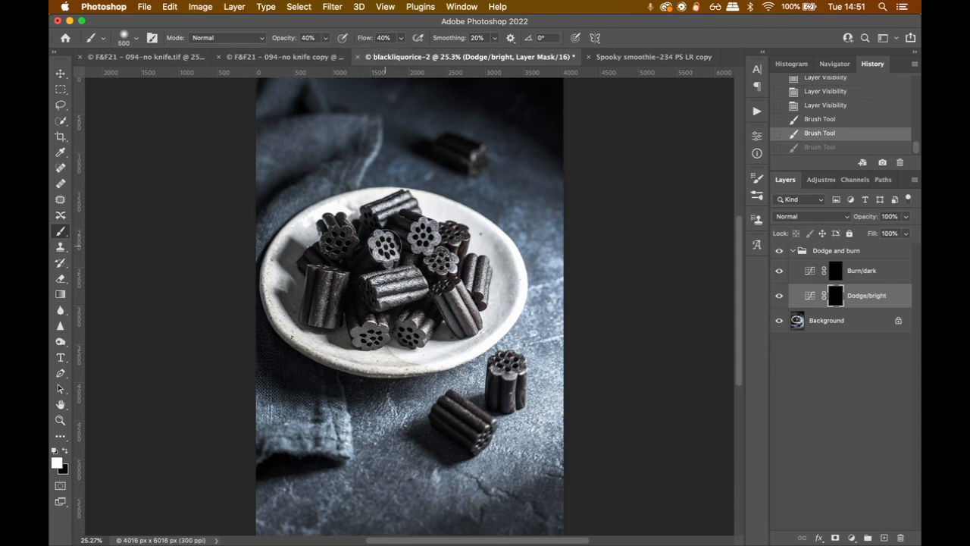
Step: Brighten the three flower-shaped liquorice ends and the ridged piece at the pile's centre by painting white on the Dodge/bright mask
{"action": "left_click", "coordinate": [384, 248]}
{"action": "key", "text": "z"}
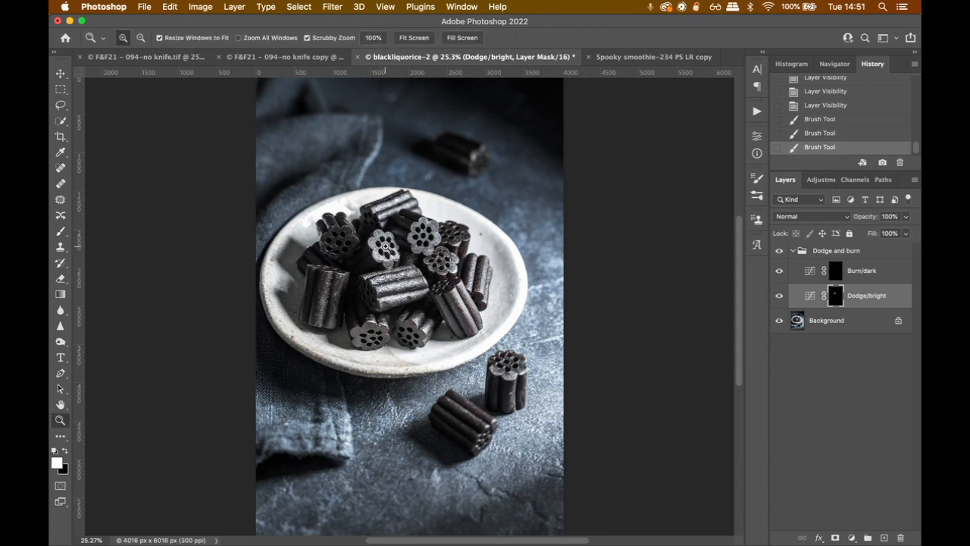
{"action": "left_click", "coordinate": [385, 246]}
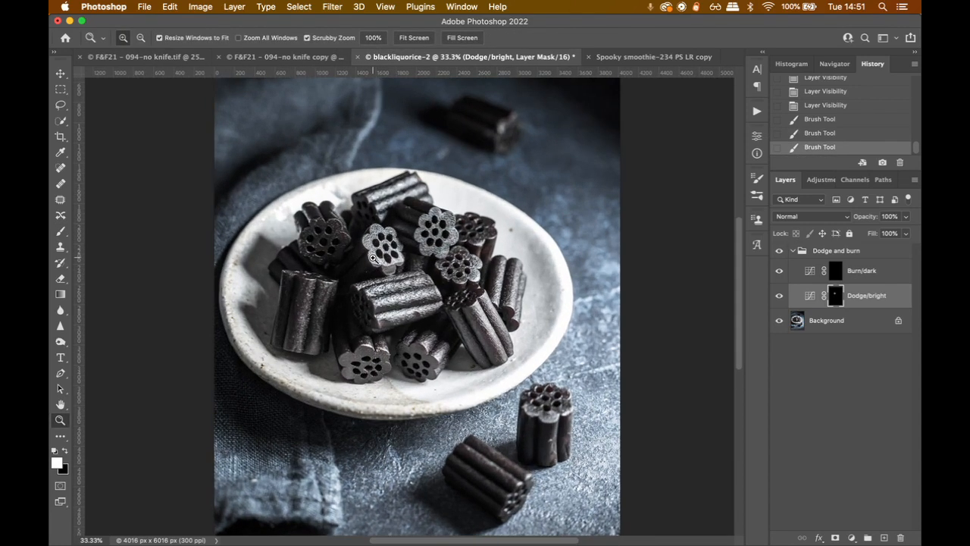
{"action": "key", "text": "b"}
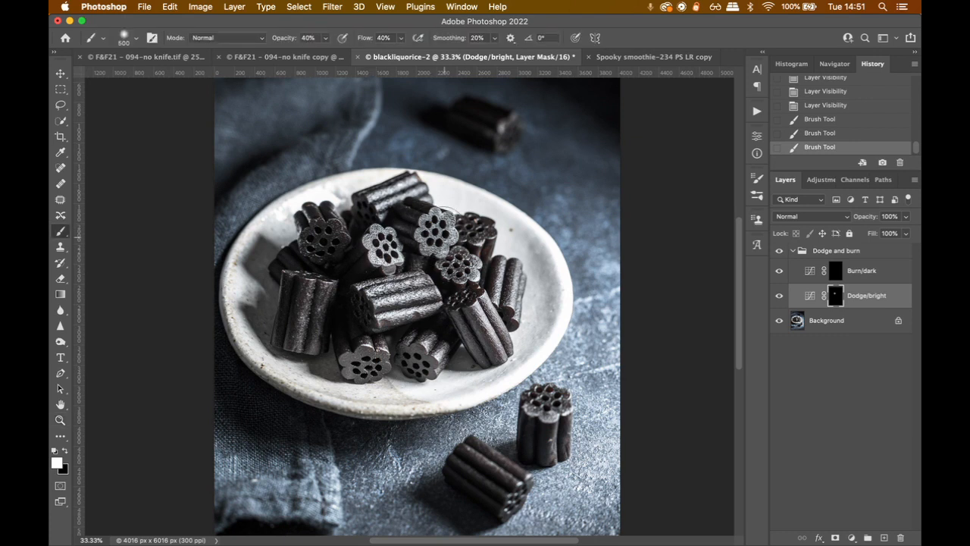
{"action": "left_click", "coordinate": [428, 231]}
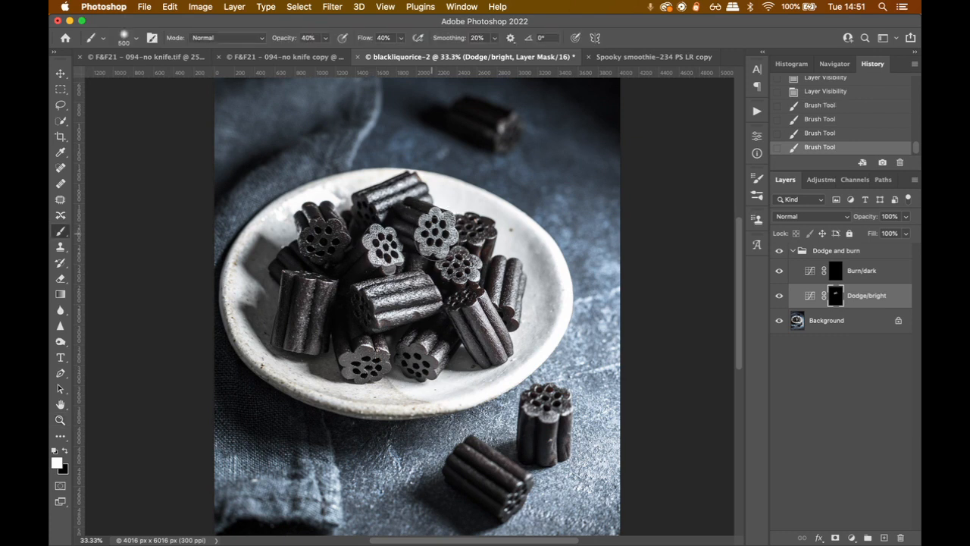
{"action": "left_click", "coordinate": [435, 236]}
{"action": "left_click", "coordinate": [462, 271]}
{"action": "left_click_drag", "start_coordinate": [466, 274], "coordinate": [460, 269]}
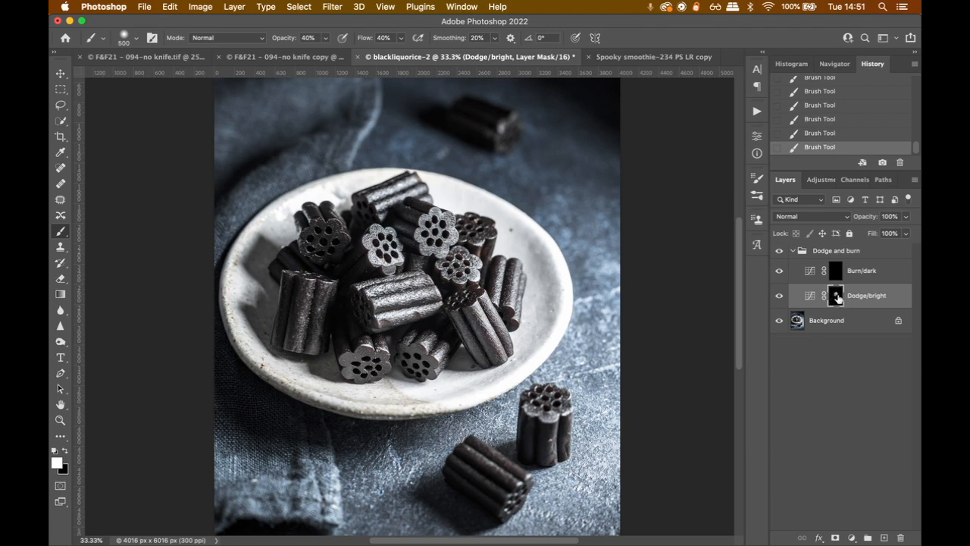
Step: Check the Dodge/bright mask as a red overlay, and view the Burn/dark mask on its own
{"action": "key", "text": "backslash"}
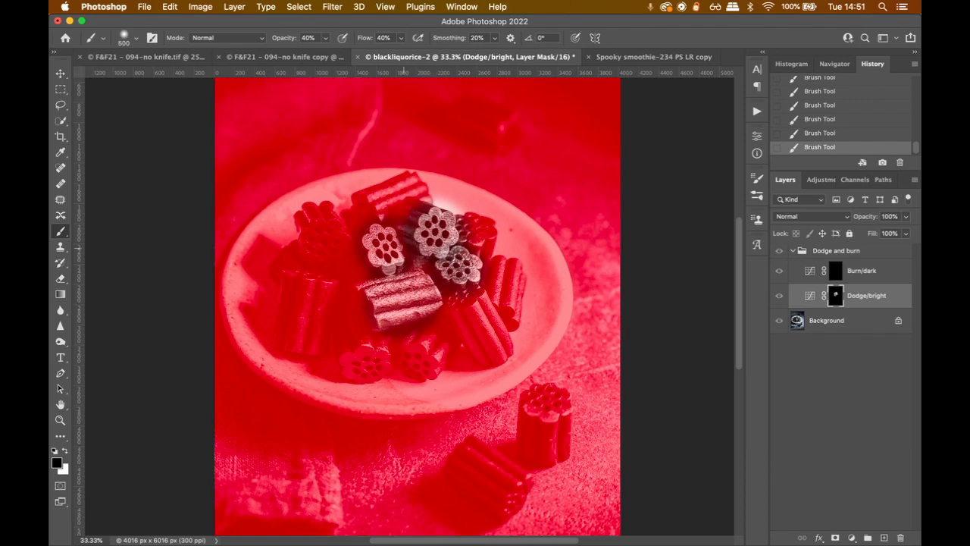
{"action": "key", "text": "x"}
{"action": "key", "text": "backslash"}
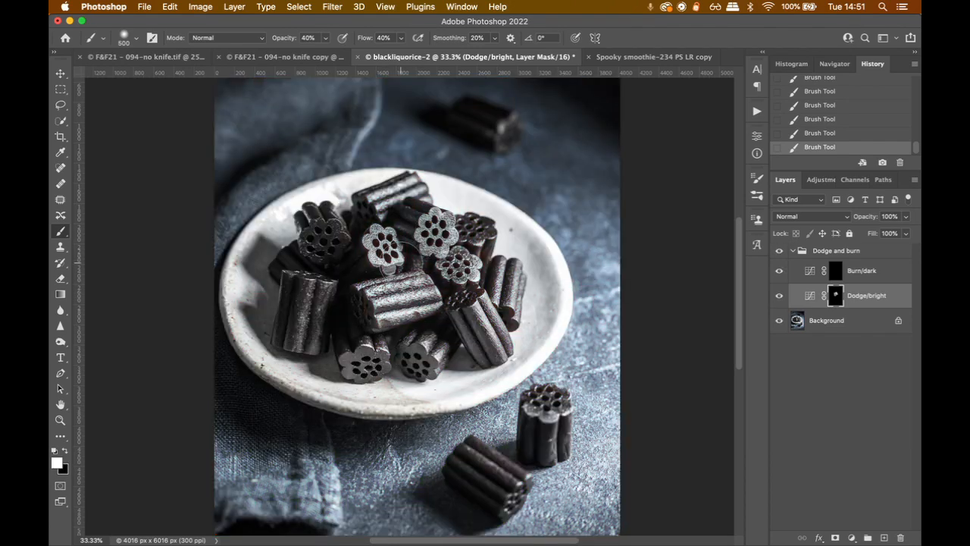
{"action": "left_click", "coordinate": [834, 273], "text": "alt"}
{"action": "left_click", "coordinate": [835, 273], "text": "alt"}
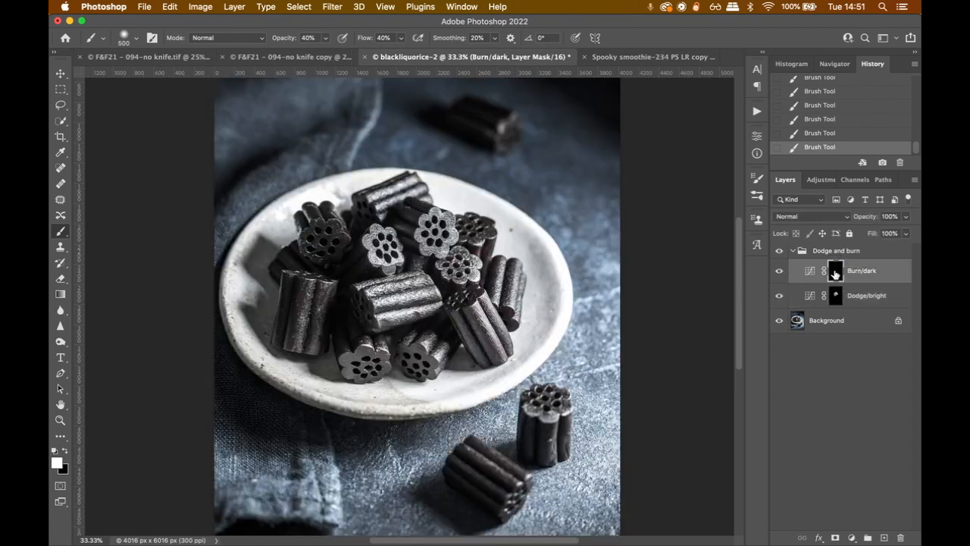
Step: Show the Dodge/bright mask alone, paint more white over its upper-left spot, and return to the normal image view
{"action": "left_click", "coordinate": [834, 301], "text": "alt"}
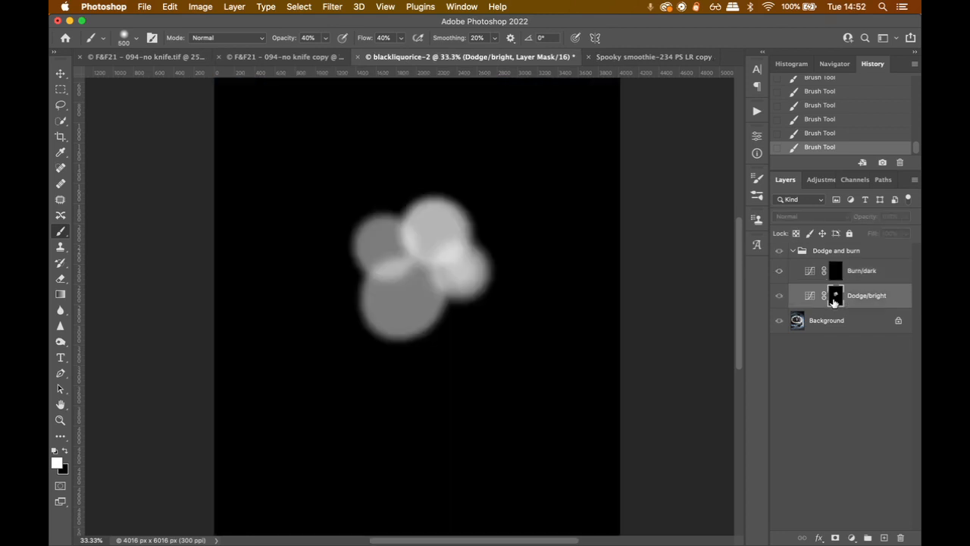
{"action": "mouse_move", "coordinate": [423, 254]}
{"action": "left_mouse_down"}
{"action": "mouse_move", "coordinate": [375, 243]}
{"action": "mouse_move", "coordinate": [386, 256]}
{"action": "left_mouse_up"}
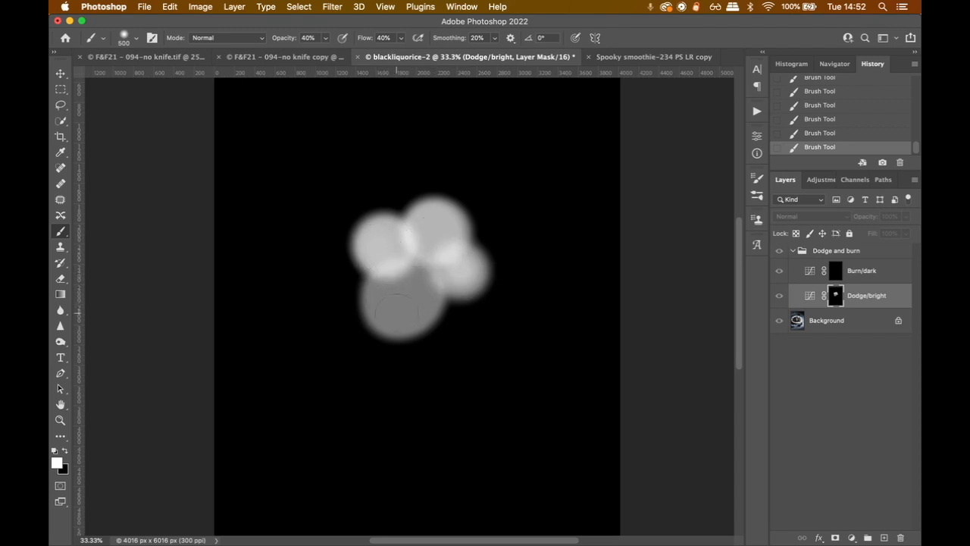
{"action": "left_click", "coordinate": [837, 302], "text": "alt"}
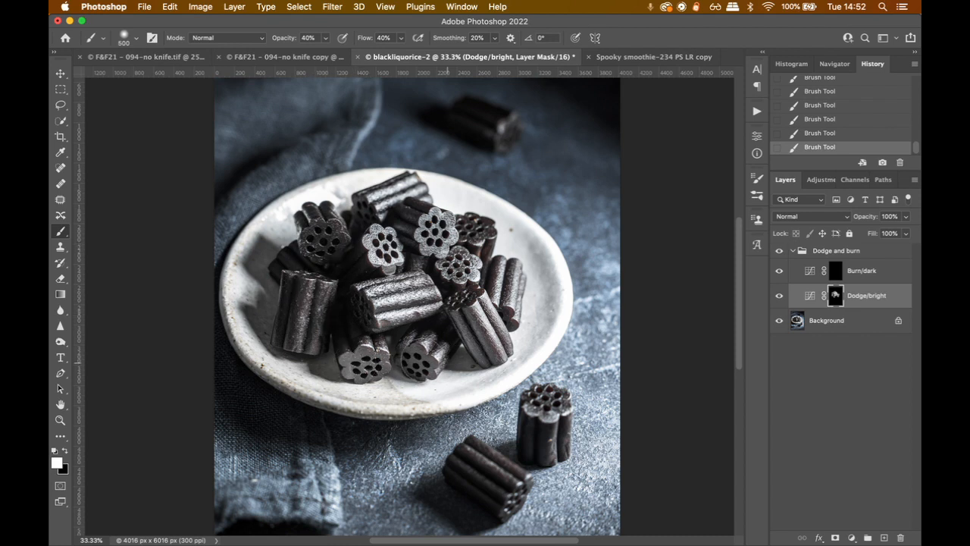
Step: Brighten the top of the upright liquorice piece beside the plate with a size 500 brush, and check the Dodge/bright mask as a red overlay
{"action": "key", "text": "bracketright"}
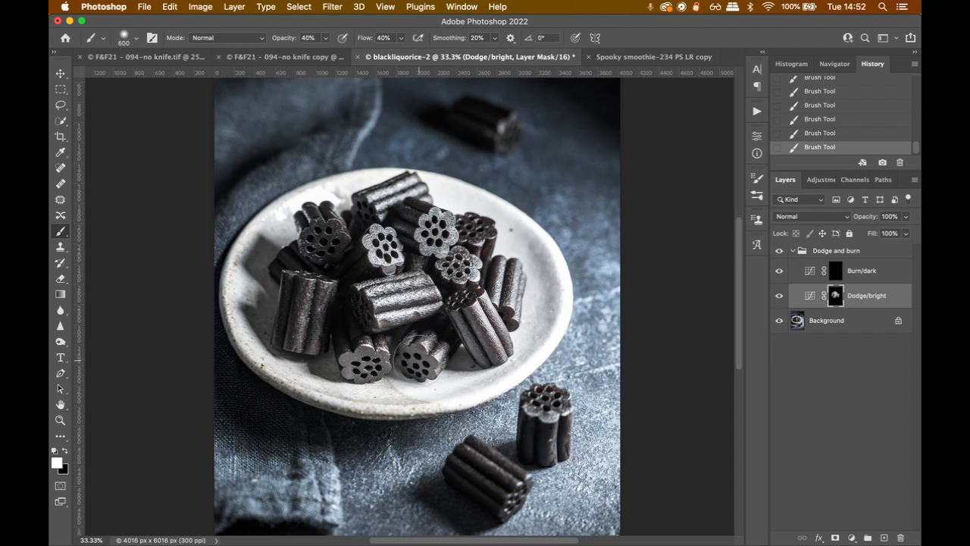
{"action": "key", "text": "bracketleft"}
{"action": "left_click", "coordinate": [543, 402]}
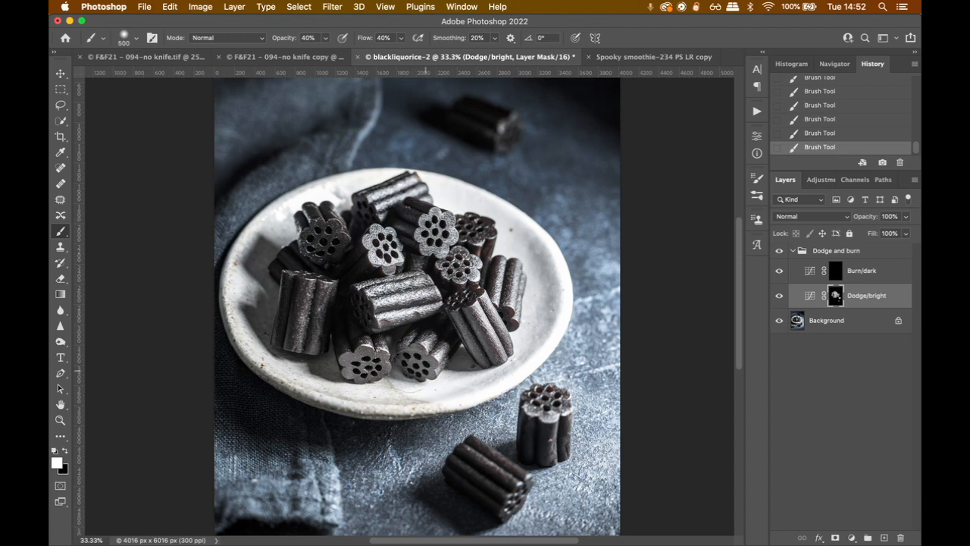
{"action": "key", "text": "x"}
{"action": "key", "text": "backslash"}
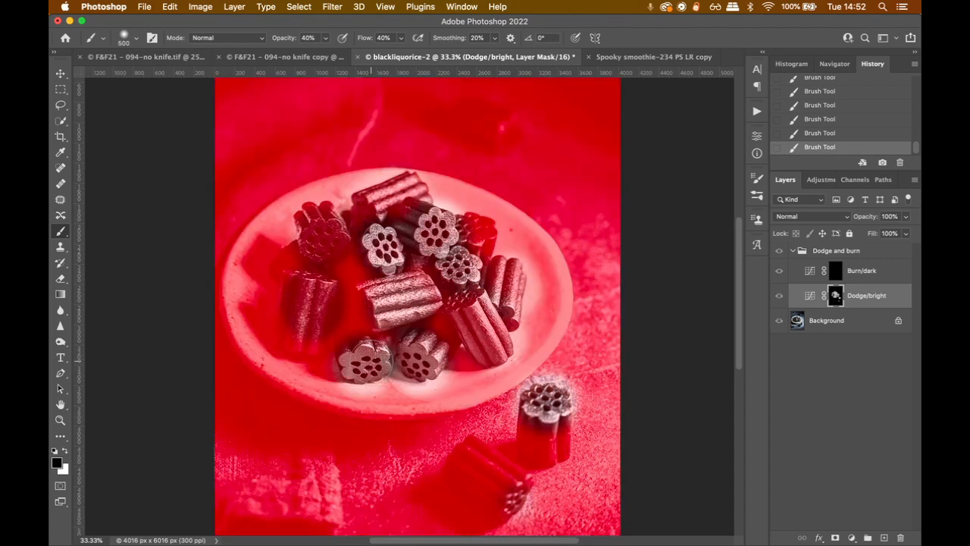
{"action": "key", "text": "backslash"}
{"action": "key", "text": "x"}
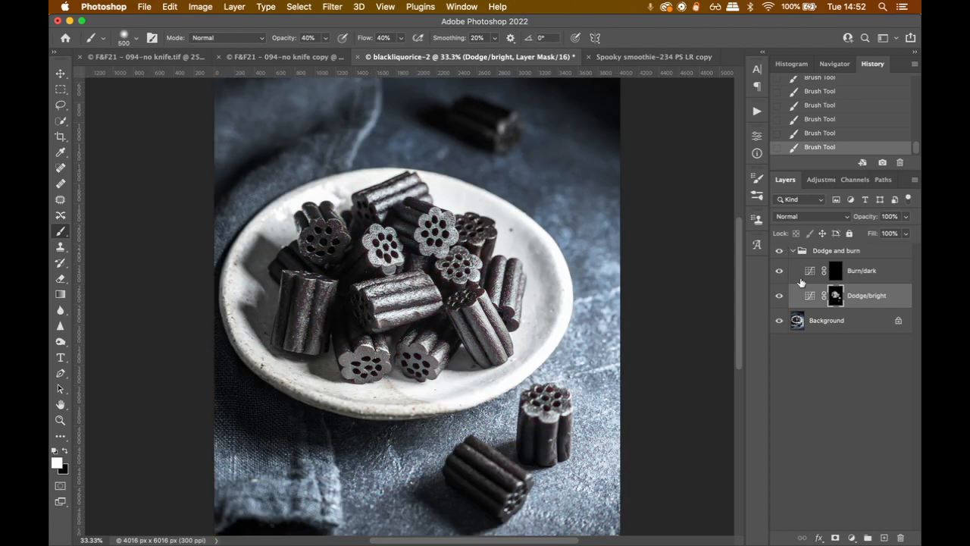
Step: Compare the photo with and without the Dodge/bright layer
{"action": "left_click", "coordinate": [780, 297]}
{"action": "left_click", "coordinate": [780, 297]}
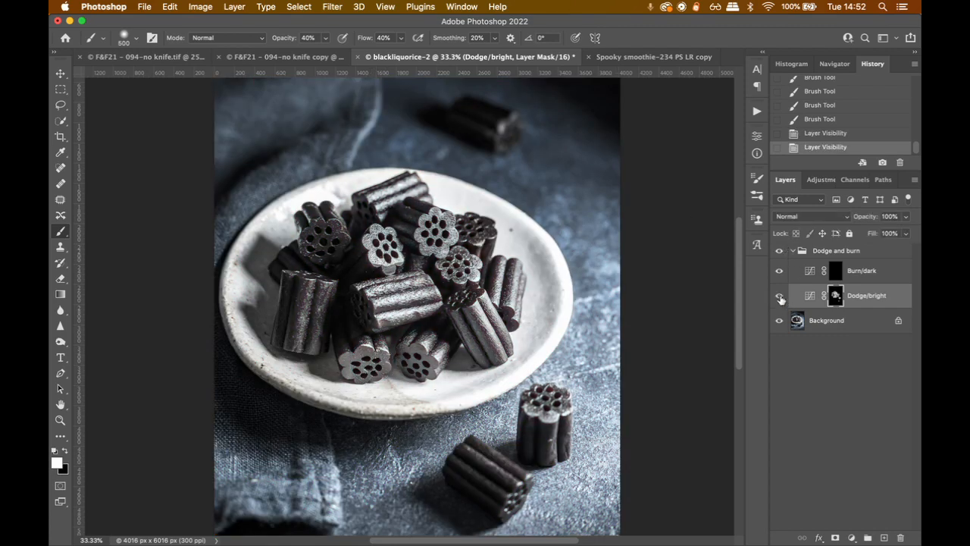
{"action": "left_click", "coordinate": [780, 296]}
{"action": "left_click", "coordinate": [780, 296]}
{"action": "left_click", "coordinate": [780, 296]}
{"action": "left_click", "coordinate": [780, 296]}
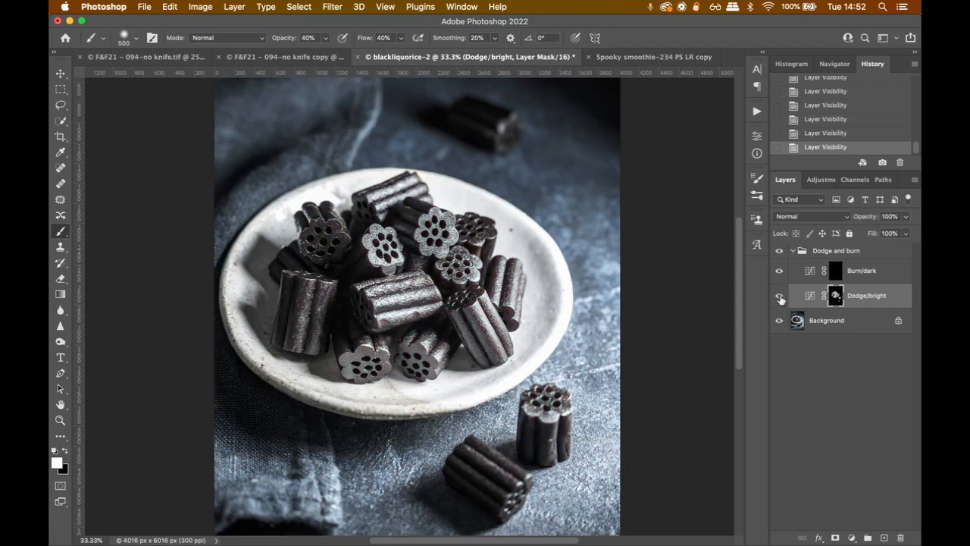
{"action": "left_click", "coordinate": [781, 296]}
{"action": "left_click", "coordinate": [781, 296]}
{"action": "left_click", "coordinate": [780, 296]}
{"action": "left_click", "coordinate": [780, 296]}
Step: Darken the backdrop, the lower surface and the plate's left side by painting white on the Burn/dark mask with a size 1400 brush
{"action": "left_click", "coordinate": [864, 276]}
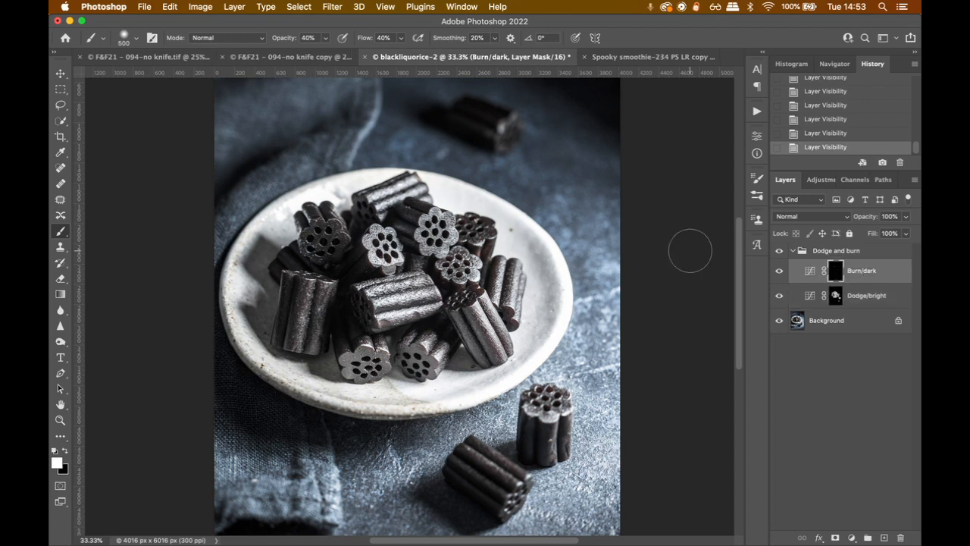
{"action": "key", "text": "super+minus"}
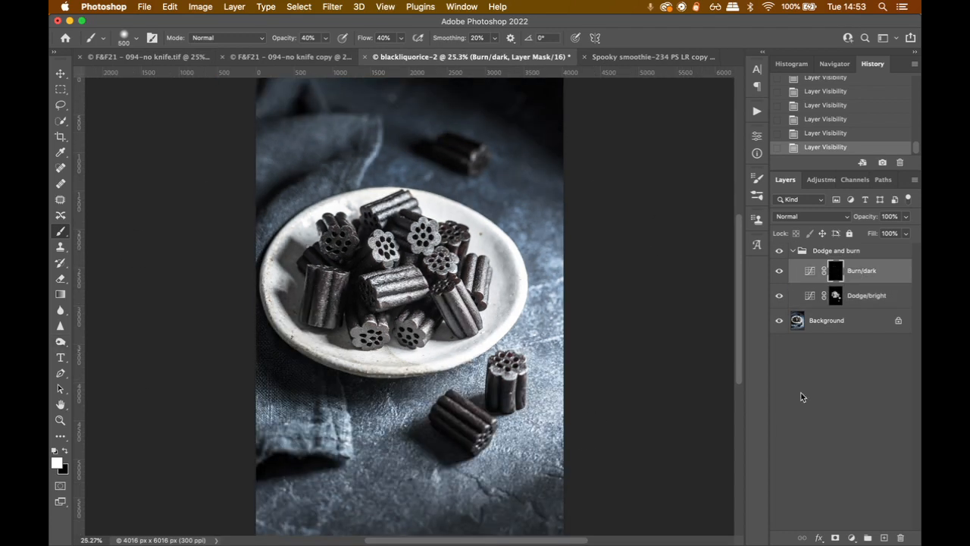
{"action": "key", "text": "bracketright"}
{"action": "key", "text": "bracketright"}
{"action": "key", "text": "bracketright"}
{"action": "key", "text": "bracketright"}
{"action": "key", "text": "bracketright"}
{"action": "key", "text": "bracketright"}
{"action": "key", "text": "bracketright"}
{"action": "key", "text": "bracketright"}
{"action": "key", "text": "bracketright"}
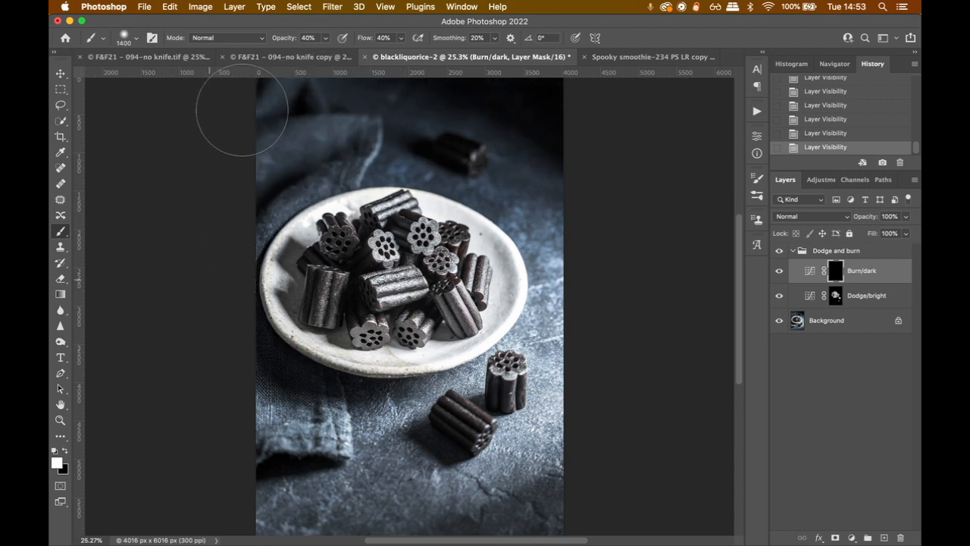
{"action": "mouse_move", "coordinate": [241, 110]}
{"action": "left_mouse_down"}
{"action": "mouse_move", "coordinate": [440, 101]}
{"action": "mouse_move", "coordinate": [427, 125]}
{"action": "left_mouse_up"}
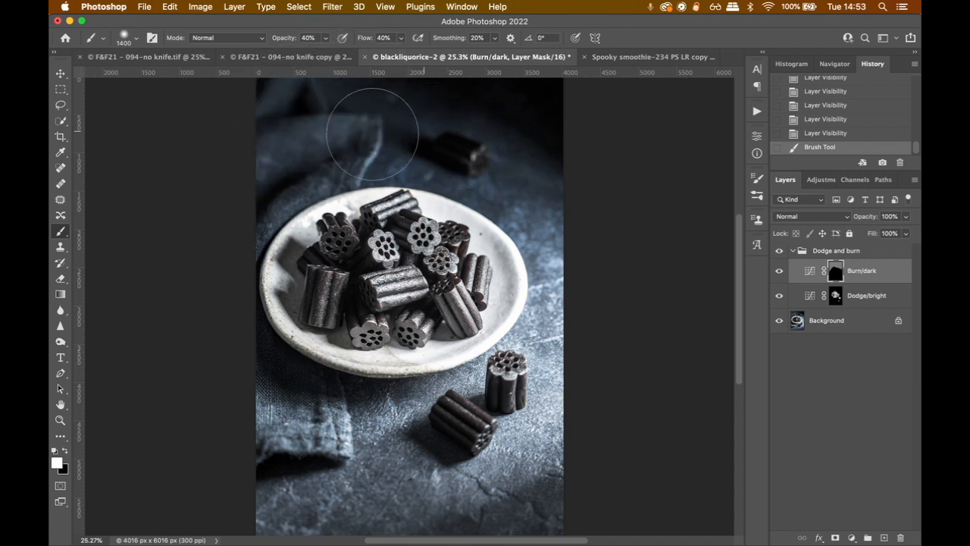
{"action": "mouse_move", "coordinate": [265, 428]}
{"action": "left_mouse_down"}
{"action": "mouse_move", "coordinate": [365, 435]}
{"action": "mouse_move", "coordinate": [278, 417]}
{"action": "mouse_move", "coordinate": [410, 421]}
{"action": "left_mouse_up"}
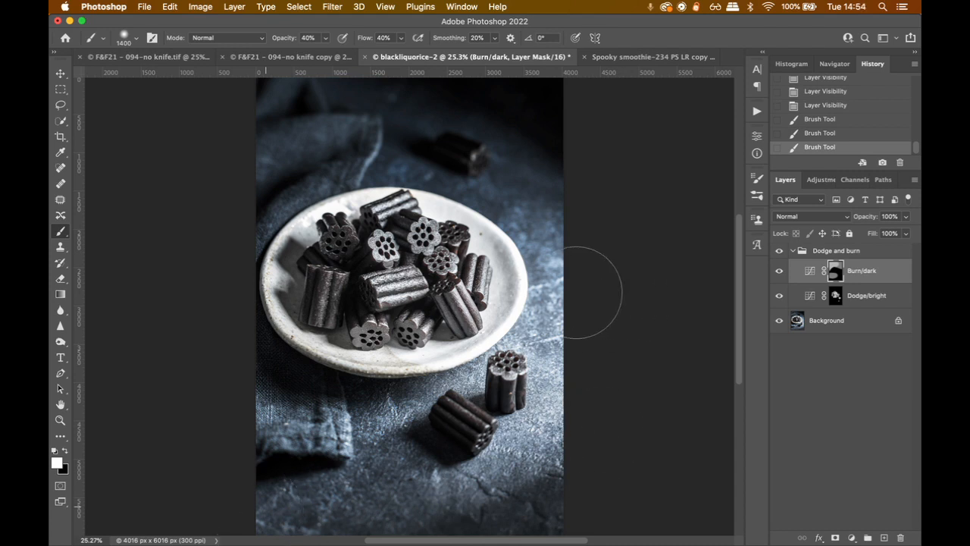
{"action": "left_click", "coordinate": [336, 292]}
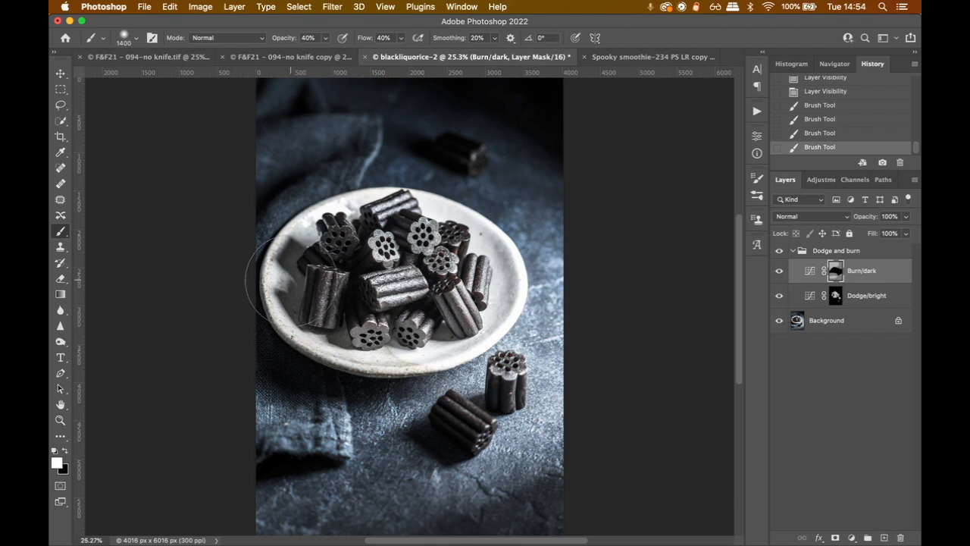
Step: Reduce the brush to size 1100 and paint more white on the Burn/dark mask over the napkin and surface below the plate
{"action": "key", "text": "bracketleft"}
{"action": "key", "text": "bracketleft"}
{"action": "key", "text": "bracketleft"}
{"action": "key", "text": "bracketleft"}
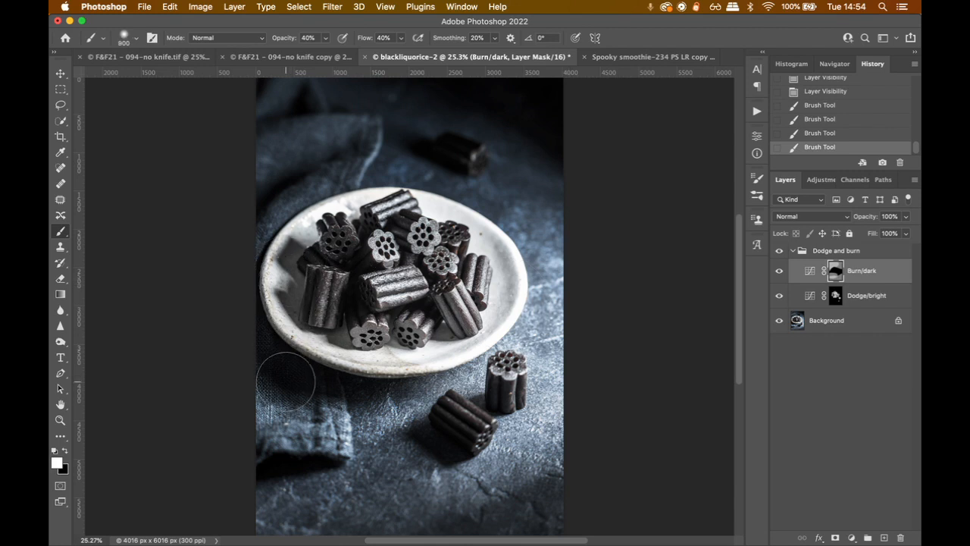
{"action": "key", "text": "bracketright"}
{"action": "mouse_move", "coordinate": [286, 385]}
{"action": "left_mouse_down"}
{"action": "mouse_move", "coordinate": [264, 333]}
{"action": "mouse_move", "coordinate": [271, 357]}
{"action": "mouse_move", "coordinate": [292, 372]}
{"action": "left_mouse_up"}
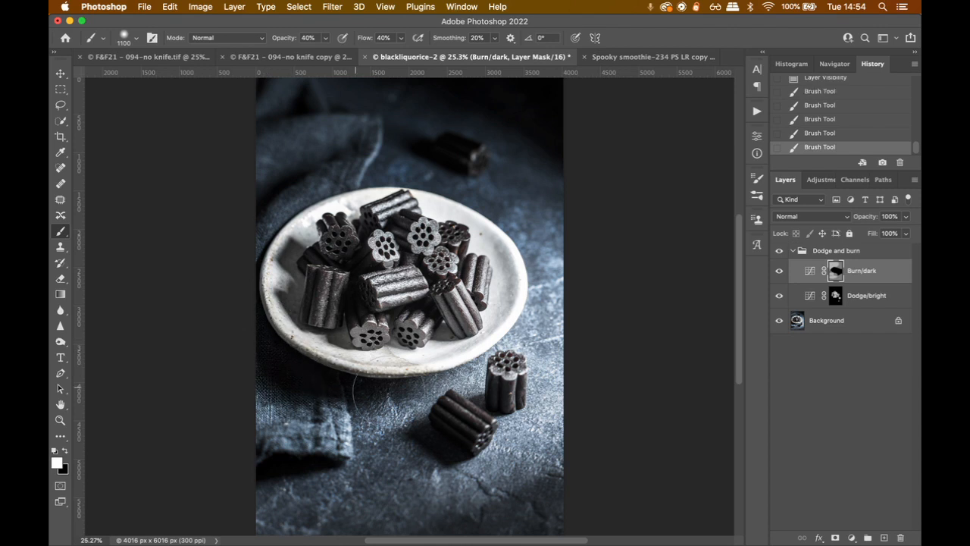
{"action": "left_click_drag", "start_coordinate": [417, 393], "coordinate": [265, 392]}
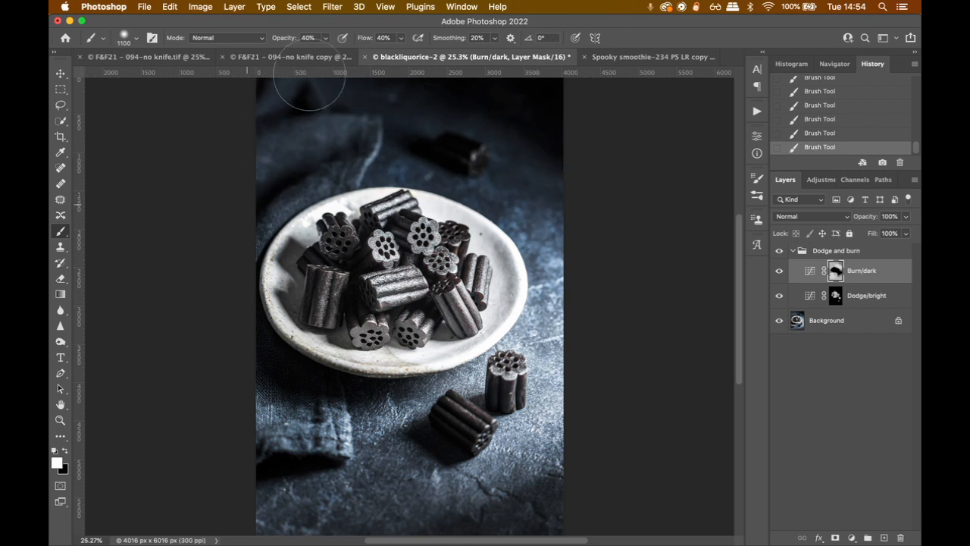
Step: Compare the photo with and without the Burn/dark layer
{"action": "left_click", "coordinate": [781, 275]}
{"action": "left_click", "coordinate": [781, 275]}
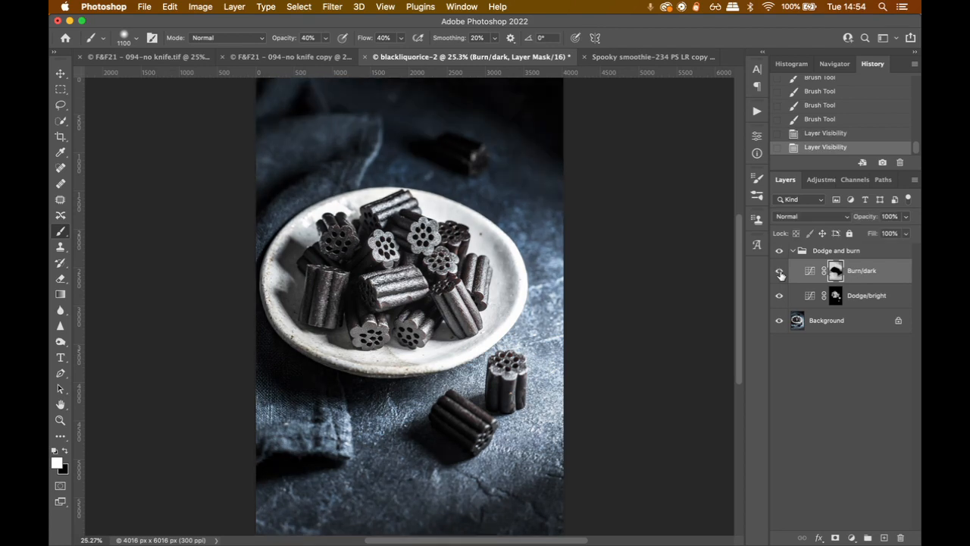
{"action": "left_click", "coordinate": [781, 275]}
{"action": "left_click", "coordinate": [780, 275]}
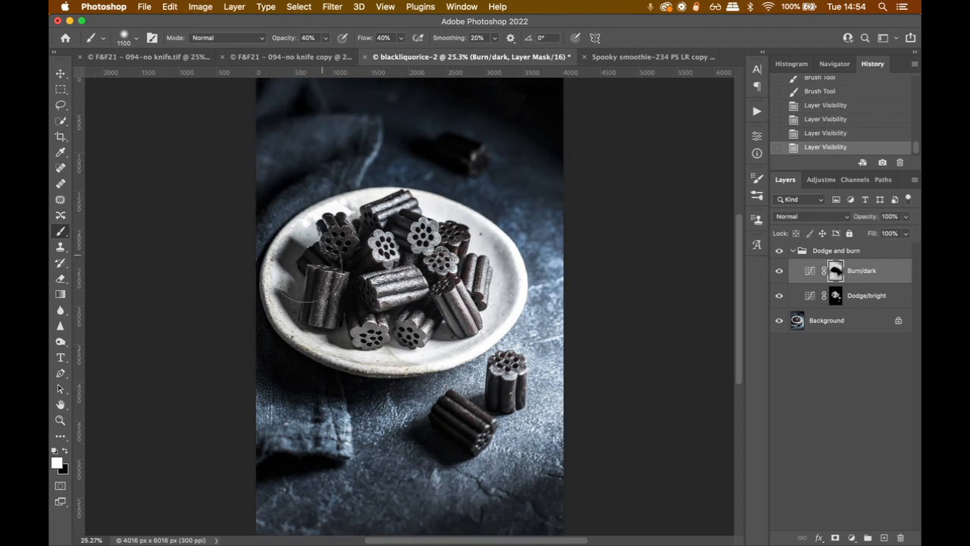
Step: Compare the original photo with the combined edit by toggling the visibility of the whole Dodge and burn group
{"action": "left_click", "coordinate": [794, 253]}
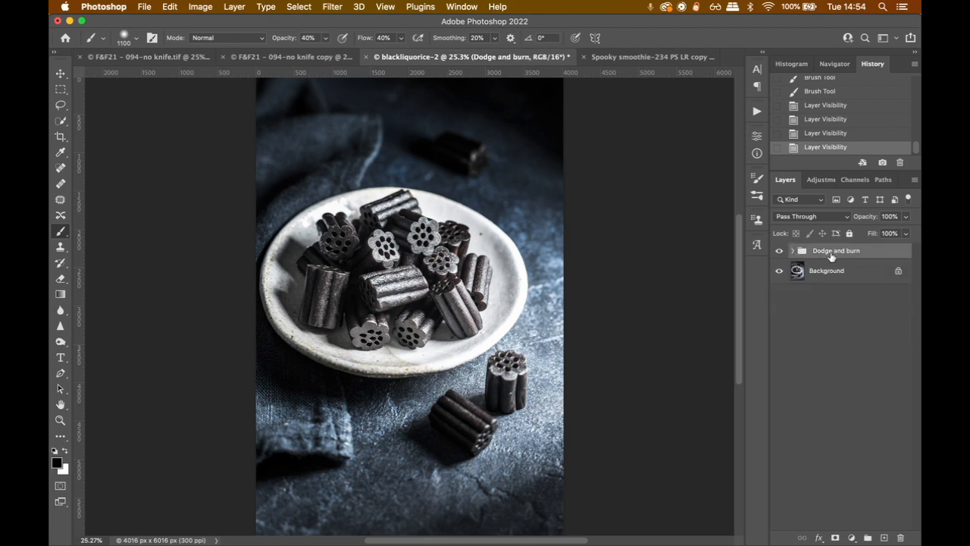
{"action": "left_click", "coordinate": [779, 251]}
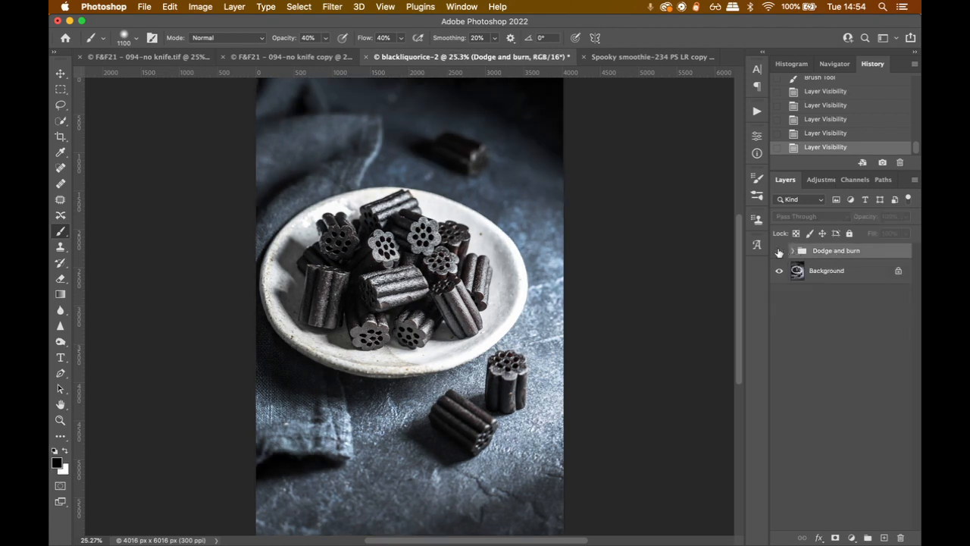
{"action": "left_click", "coordinate": [779, 251]}
{"action": "left_click", "coordinate": [793, 253]}
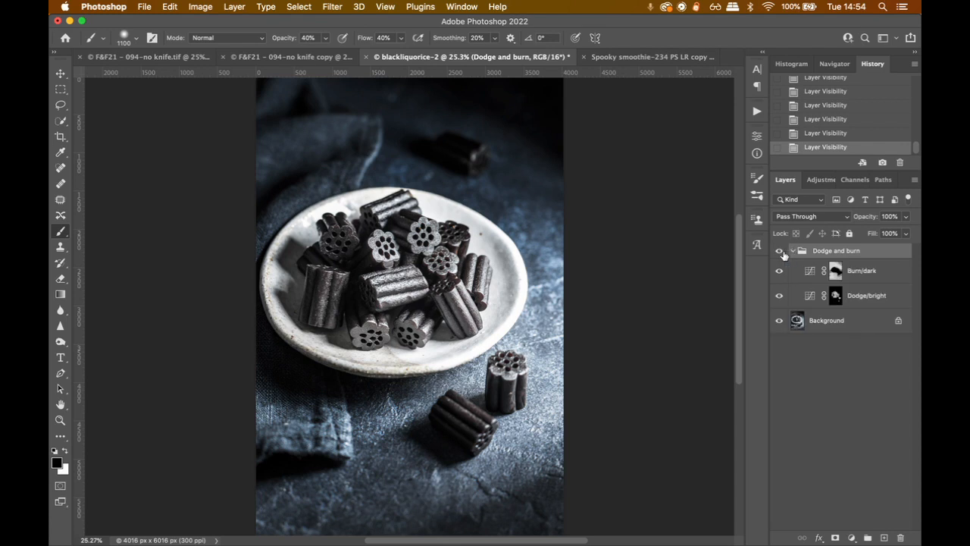
{"action": "left_click", "coordinate": [781, 252]}
{"action": "left_click", "coordinate": [780, 252]}
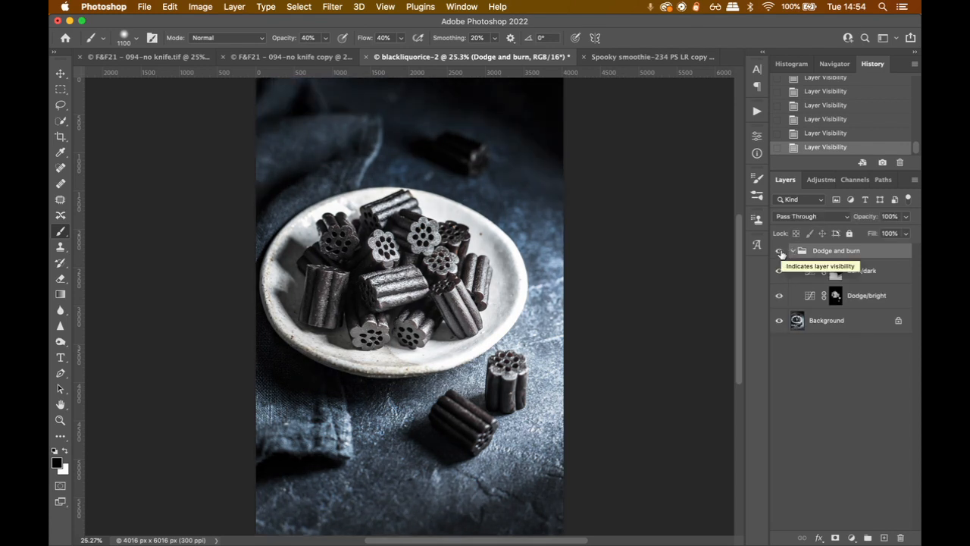
{"action": "left_click", "coordinate": [780, 252]}
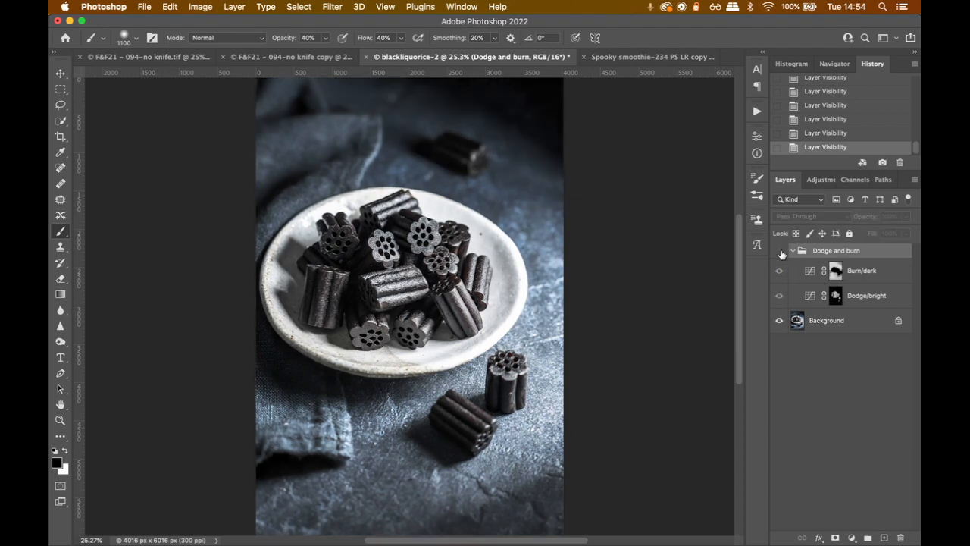
{"action": "left_click", "coordinate": [781, 252]}
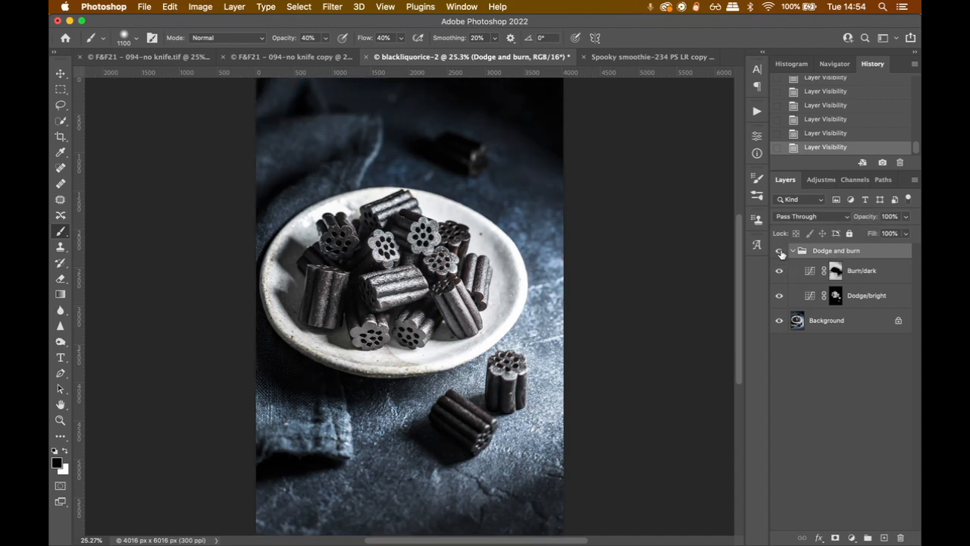
{"action": "left_click", "coordinate": [780, 252]}
{"action": "left_click", "coordinate": [780, 253]}
{"action": "left_click", "coordinate": [780, 252]}
{"action": "left_click", "coordinate": [780, 253]}
{"action": "left_click", "coordinate": [780, 253]}
{"action": "left_click", "coordinate": [780, 253]}
Step: Brighten the liquorice pile further with broad white strokes on the Dodge/bright mask, using the size 1100 brush
{"action": "left_click", "coordinate": [862, 298]}
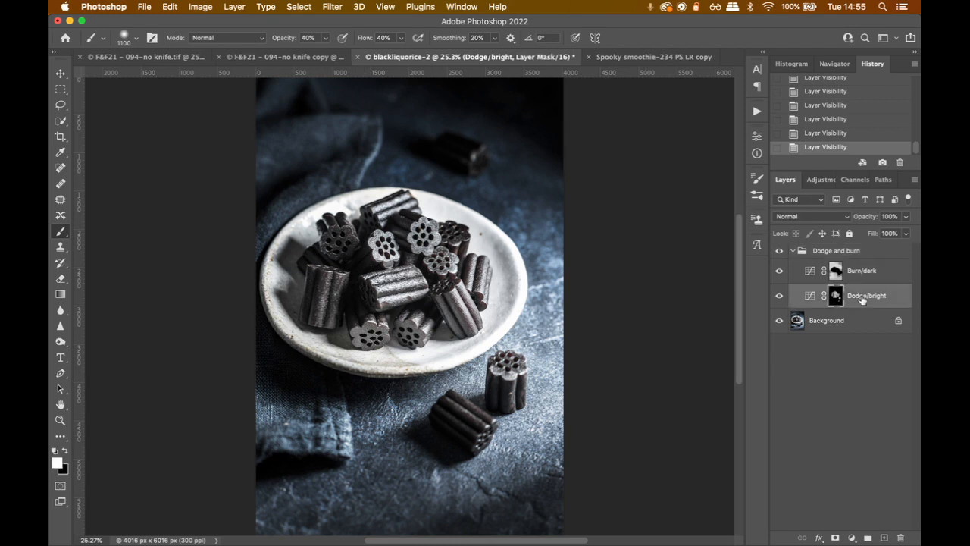
{"action": "key", "text": "x"}
{"action": "left_click_drag", "start_coordinate": [329, 254], "coordinate": [337, 228]}
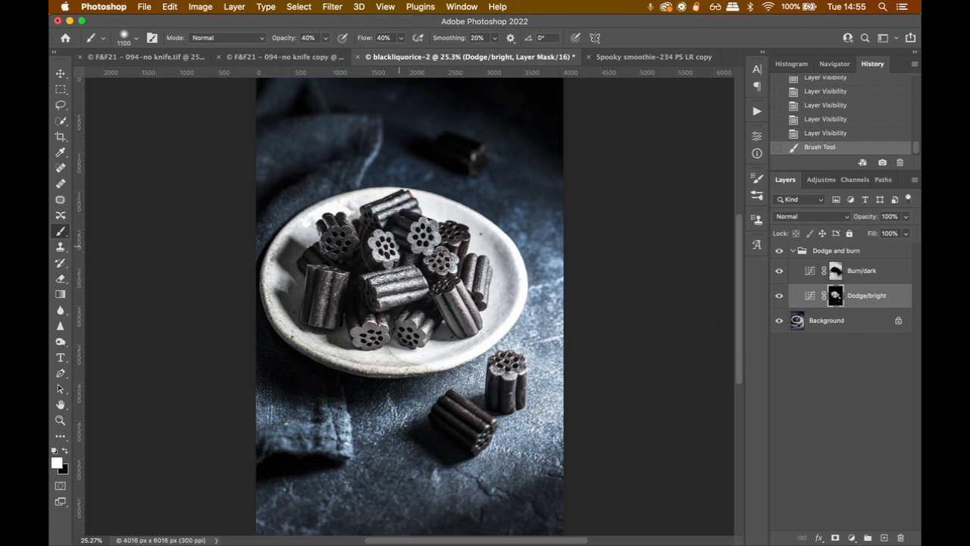
{"action": "mouse_move", "coordinate": [451, 248]}
{"action": "left_mouse_down"}
{"action": "mouse_move", "coordinate": [384, 297]}
{"action": "mouse_move", "coordinate": [396, 305]}
{"action": "mouse_move", "coordinate": [329, 285]}
{"action": "mouse_move", "coordinate": [338, 302]}
{"action": "mouse_move", "coordinate": [335, 279]}
{"action": "mouse_move", "coordinate": [442, 257]}
{"action": "mouse_move", "coordinate": [432, 284]}
{"action": "left_mouse_up"}
Step: Review the photo with the Dodge and burn group off and on, and collapse the group
{"action": "left_click", "coordinate": [780, 251]}
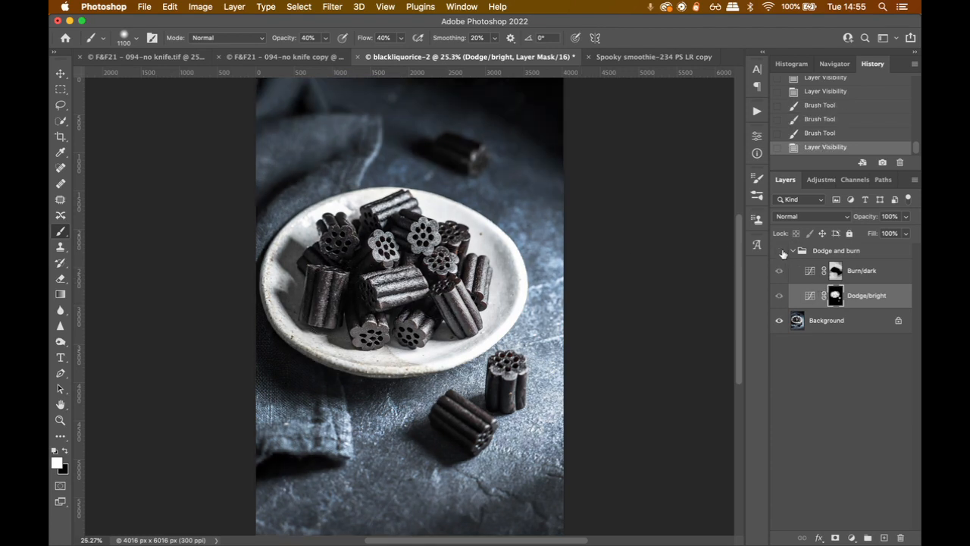
{"action": "left_click", "coordinate": [780, 251]}
{"action": "left_click", "coordinate": [780, 251]}
{"action": "left_click", "coordinate": [781, 251]}
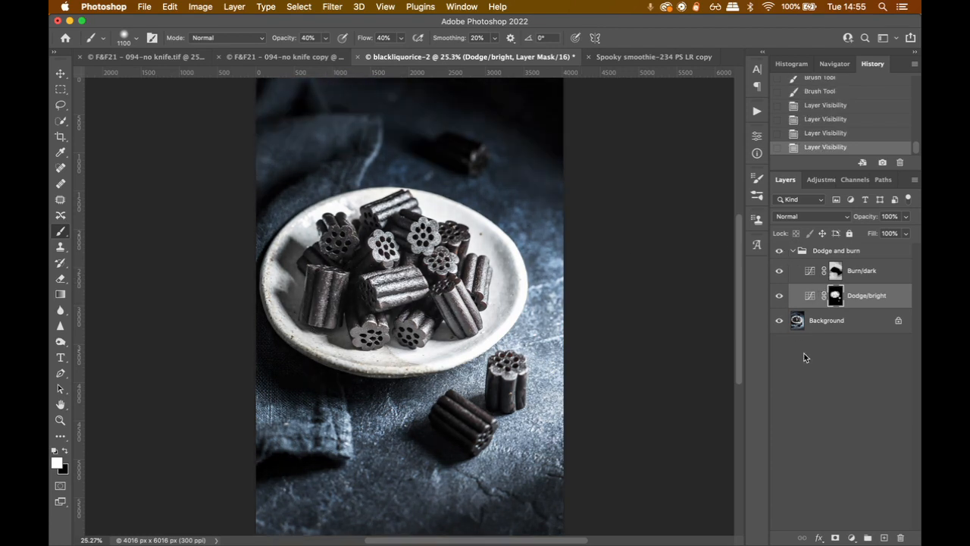
{"action": "left_click", "coordinate": [794, 251]}
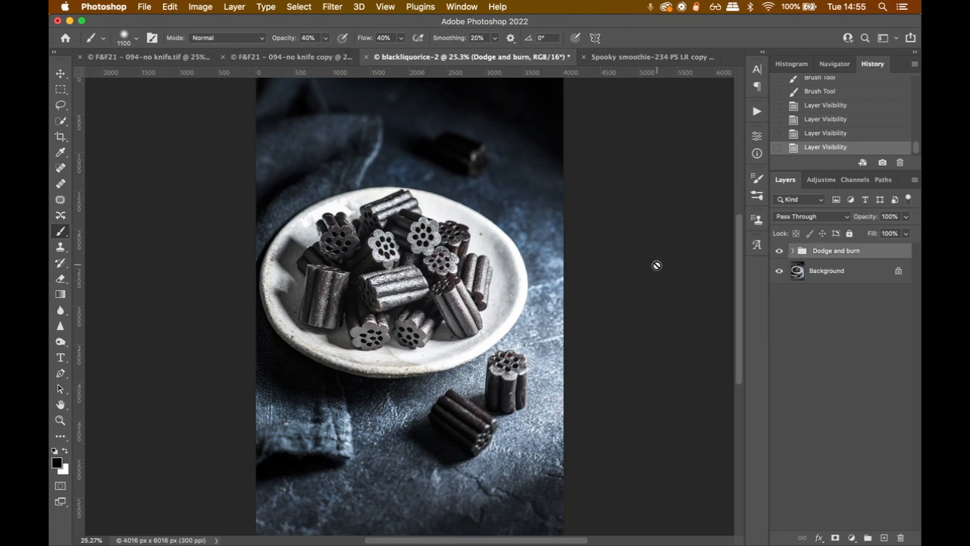
Step: Switch to the Spooky smoothie document and add a Curves adjustment layer named Dodge
{"action": "key", "text": "ctrl+Tab"}
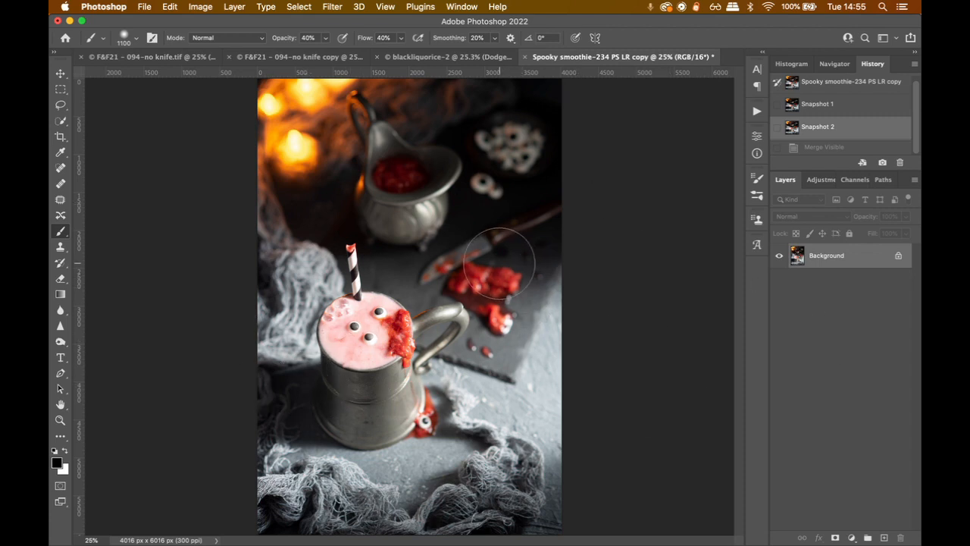
{"action": "left_click", "coordinate": [851, 538]}
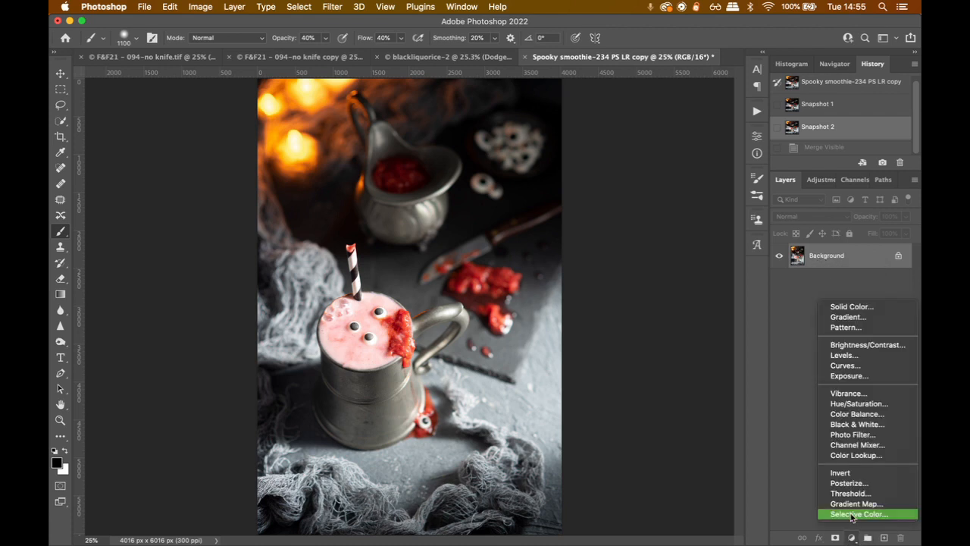
{"action": "left_click", "coordinate": [847, 366]}
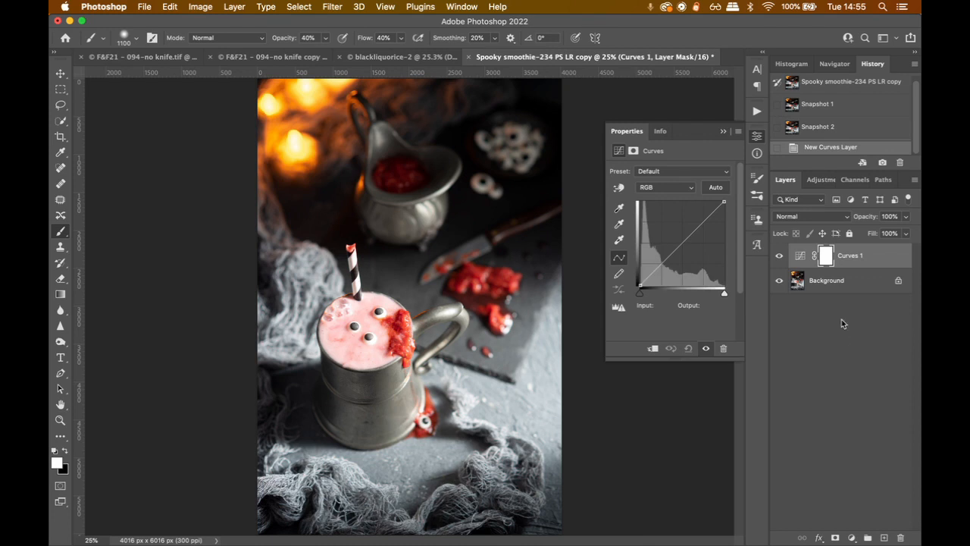
{"action": "left_click", "coordinate": [846, 256]}
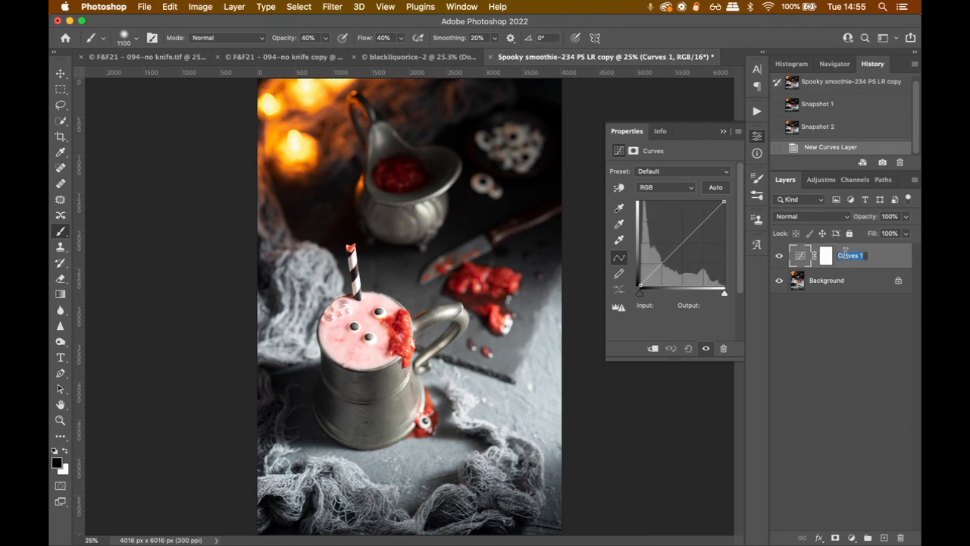
{"action": "type", "text": "Dodge"}
{"action": "key", "text": "Return"}
Step: Brighten the Dodge curve by sampling the pink smoothie surface and raising input 216 to output 230, and select the layer's mask
{"action": "key", "text": "i"}
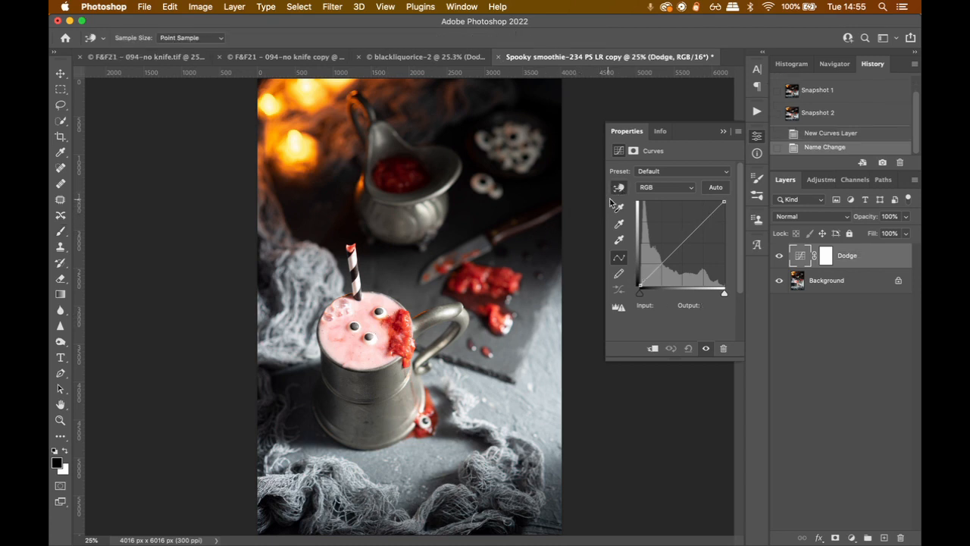
{"action": "key", "text": "b"}
{"action": "left_click", "coordinate": [620, 188]}
{"action": "left_click_drag", "start_coordinate": [386, 327], "coordinate": [385, 327]}
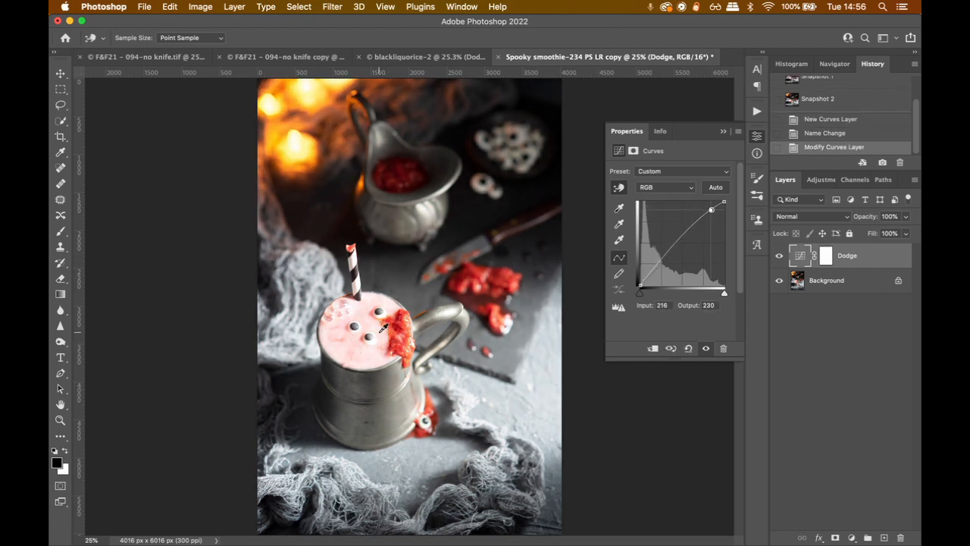
{"action": "left_click", "coordinate": [724, 132]}
{"action": "left_click", "coordinate": [826, 257]}
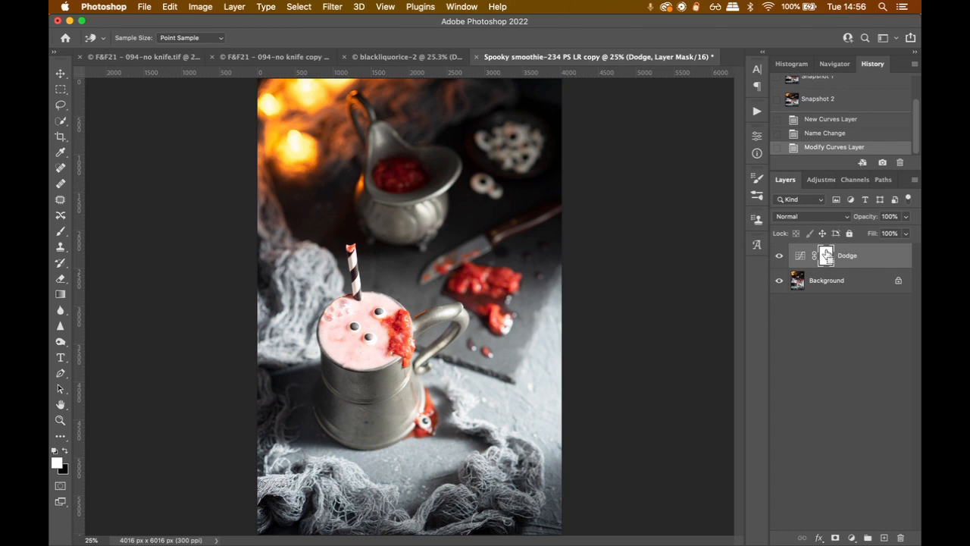
Step: Invert the Dodge layer's mask to black and add a second Curves adjustment layer named Burn above it
{"action": "key", "text": "super+i"}
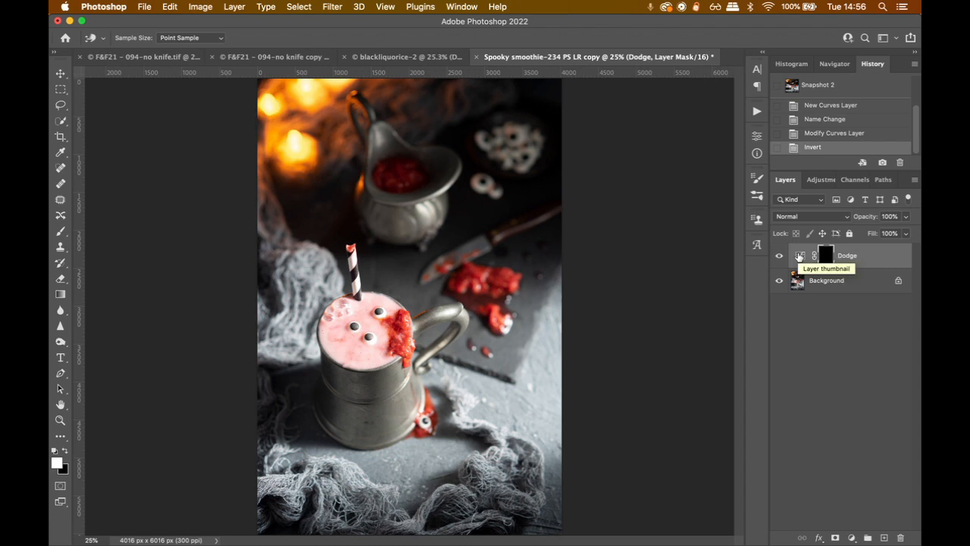
{"action": "left_click", "coordinate": [810, 329]}
{"action": "left_click", "coordinate": [852, 538]}
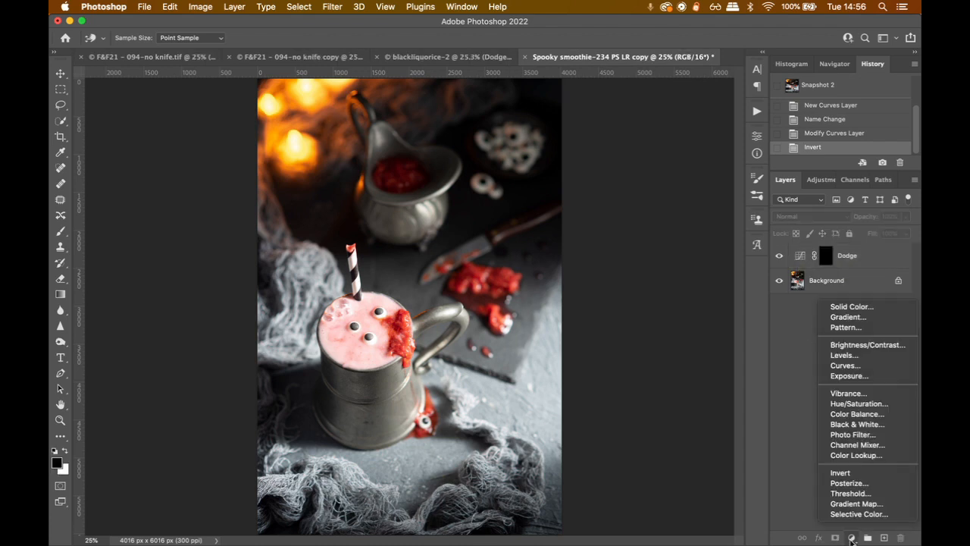
{"action": "left_click", "coordinate": [846, 366]}
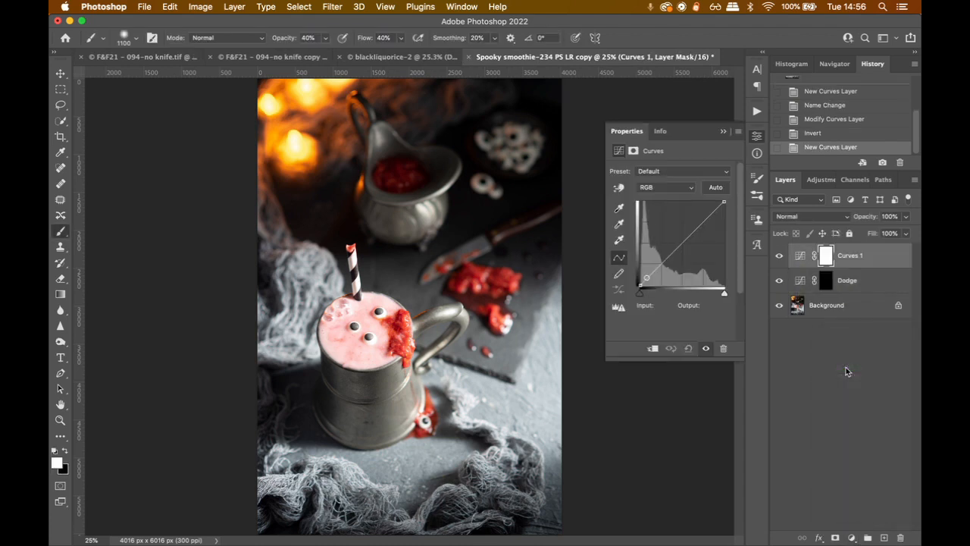
{"action": "double_click", "coordinate": [849, 255]}
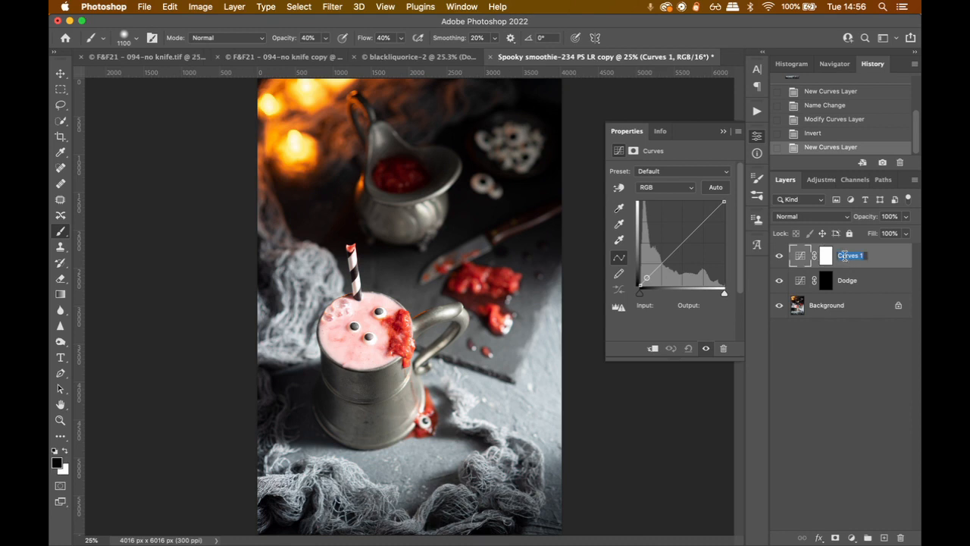
{"action": "type", "text": "Burn"}
{"action": "key", "text": "Return"}
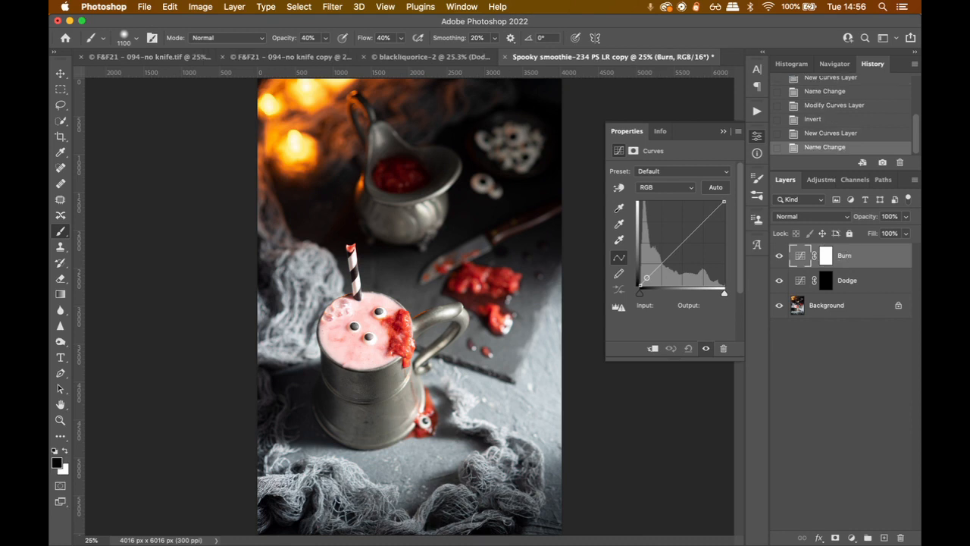
Step: Darken the Burn curve by sampling the upper side of the metal mug and lowering input 39 to output 17
{"action": "left_click", "coordinate": [618, 190]}
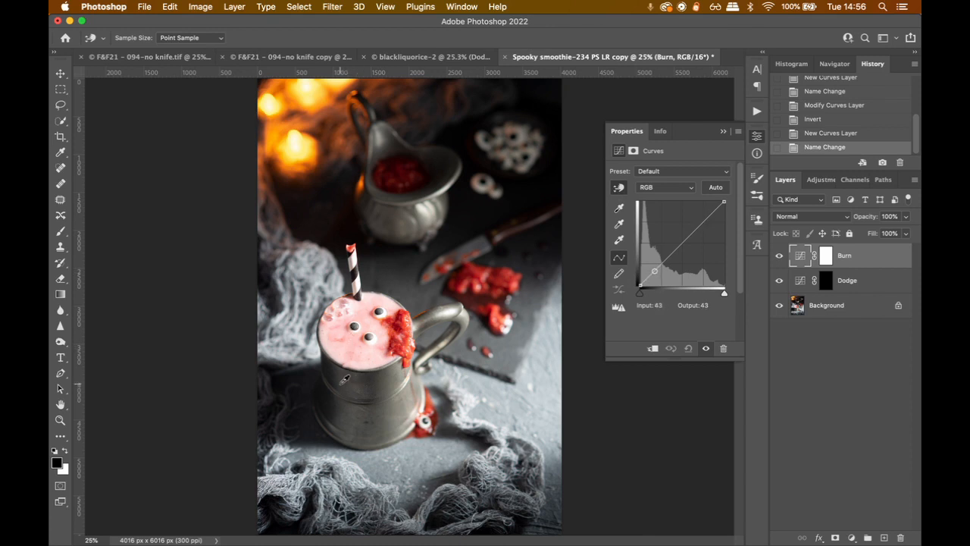
{"action": "left_click", "coordinate": [340, 371]}
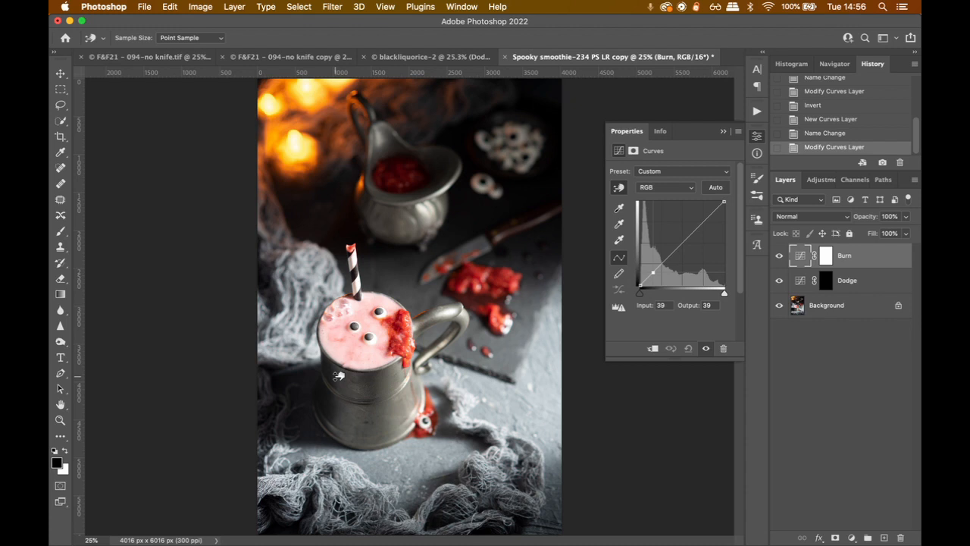
{"action": "left_click_drag", "start_coordinate": [339, 374], "coordinate": [336, 389]}
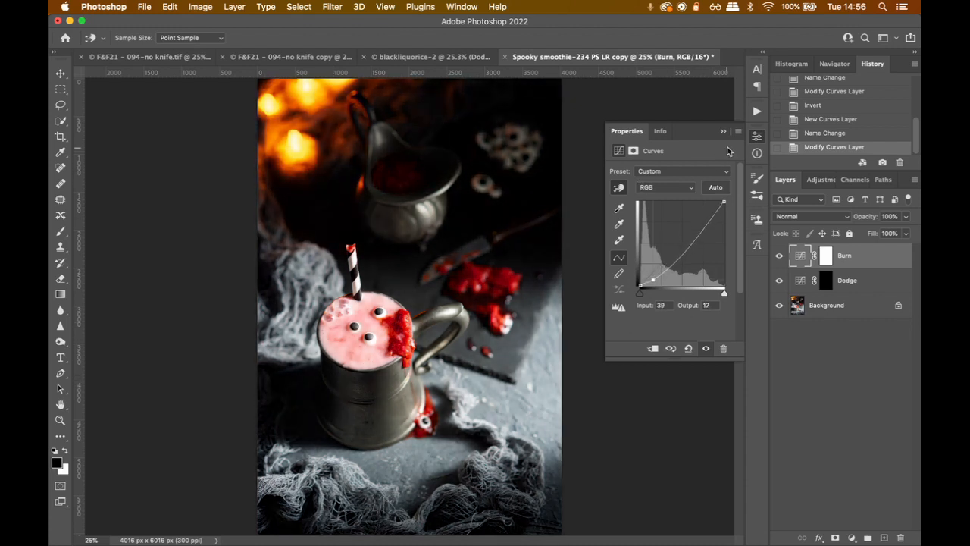
Step: Invert the Burn layer's mask to black to hide the darkening effect
{"action": "key", "text": "b"}
{"action": "key", "text": "x"}
{"action": "left_click", "coordinate": [828, 257]}
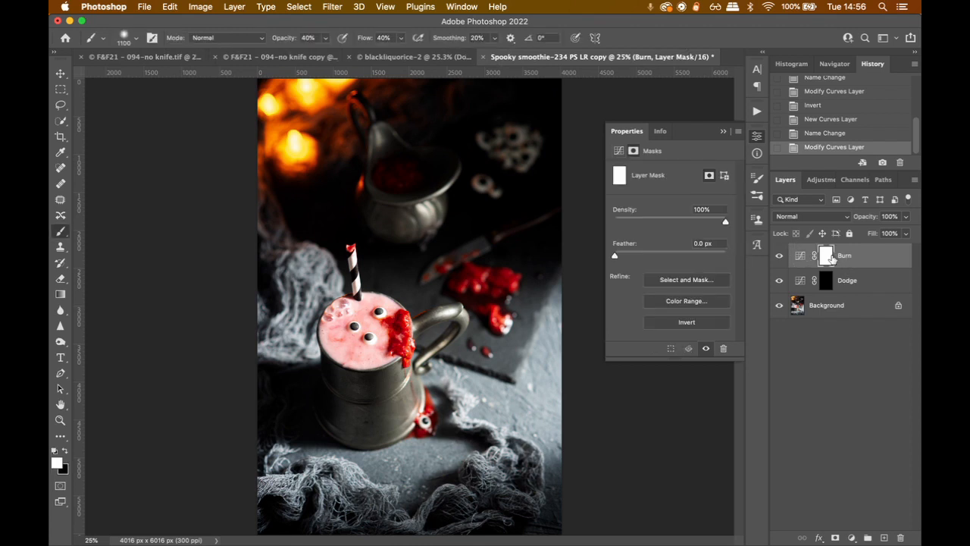
{"action": "left_click", "coordinate": [723, 131]}
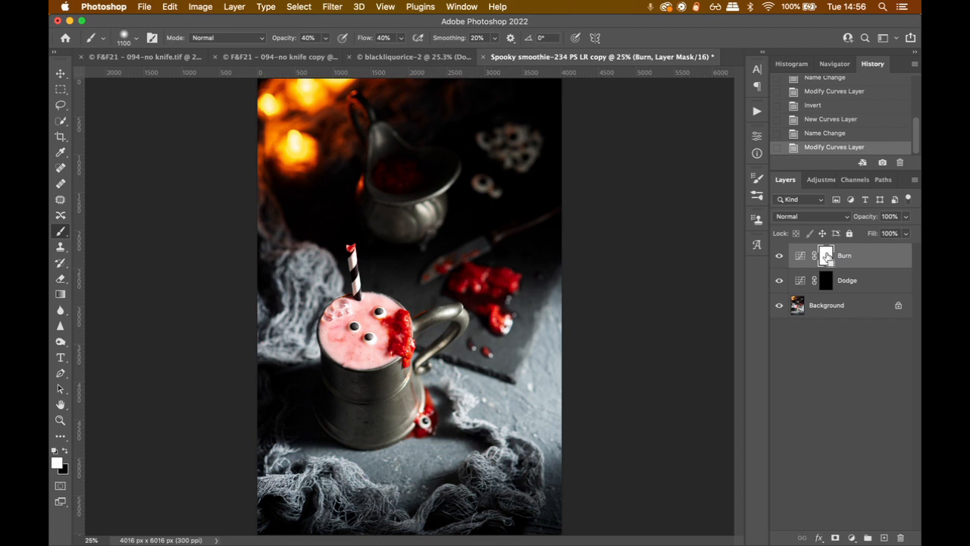
{"action": "key", "text": "super+i"}
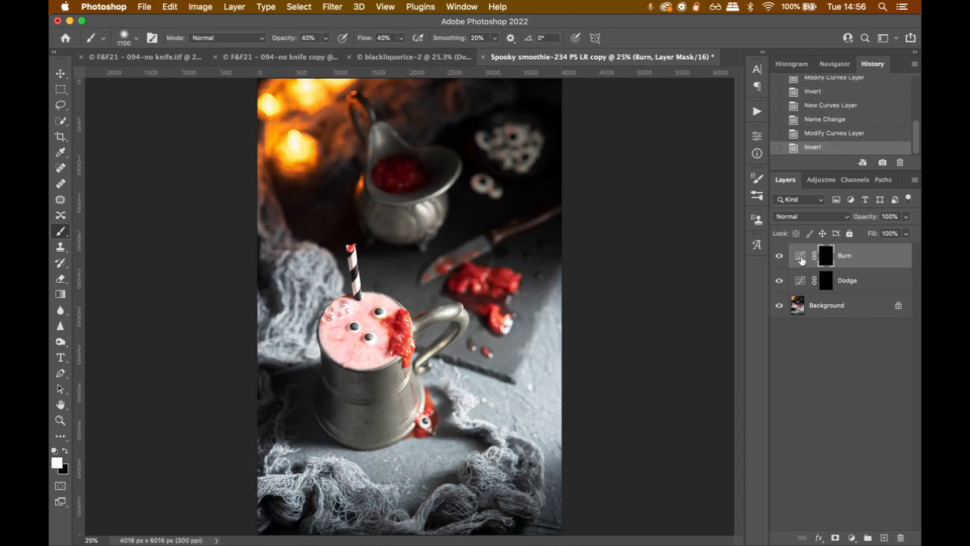
{"action": "left_click", "coordinate": [802, 384]}
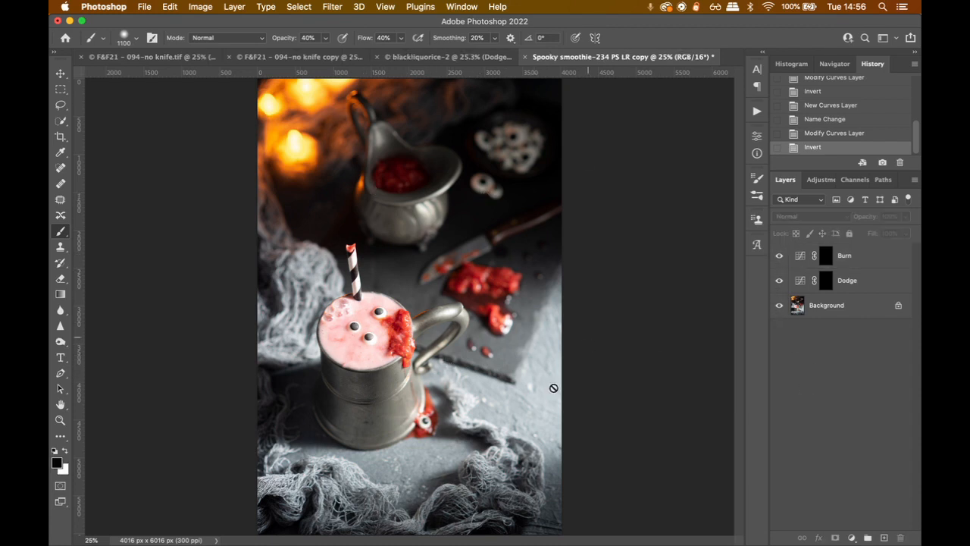
Step: Group the Burn and Dodge layers and name the group Dodge/Burn
{"action": "left_click", "coordinate": [863, 263]}
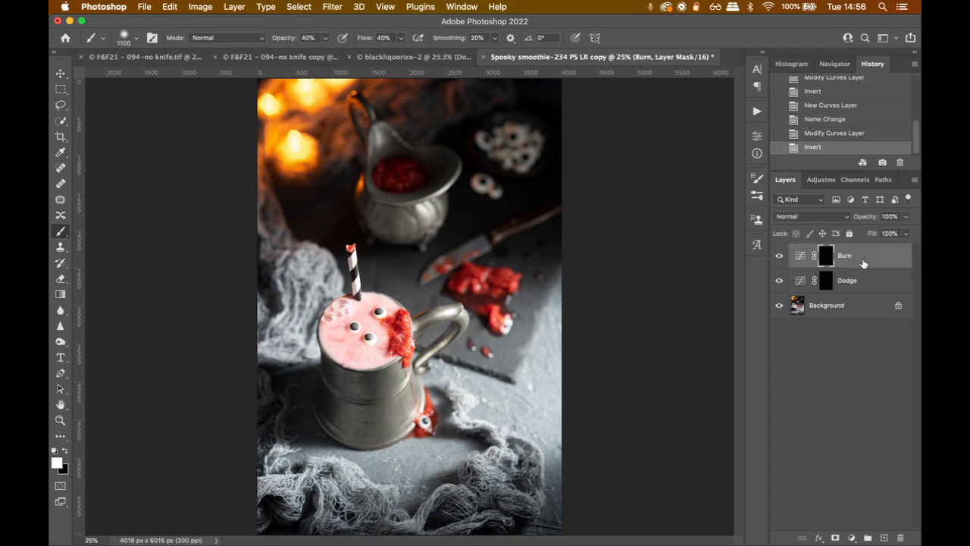
{"action": "left_click", "coordinate": [848, 282], "text": "shift"}
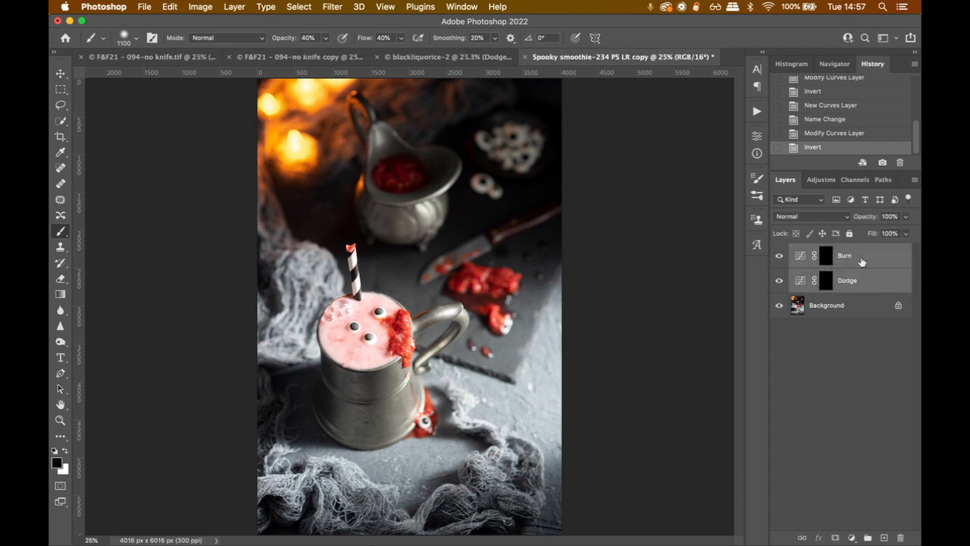
{"action": "left_click_drag", "start_coordinate": [861, 261], "coordinate": [868, 537]}
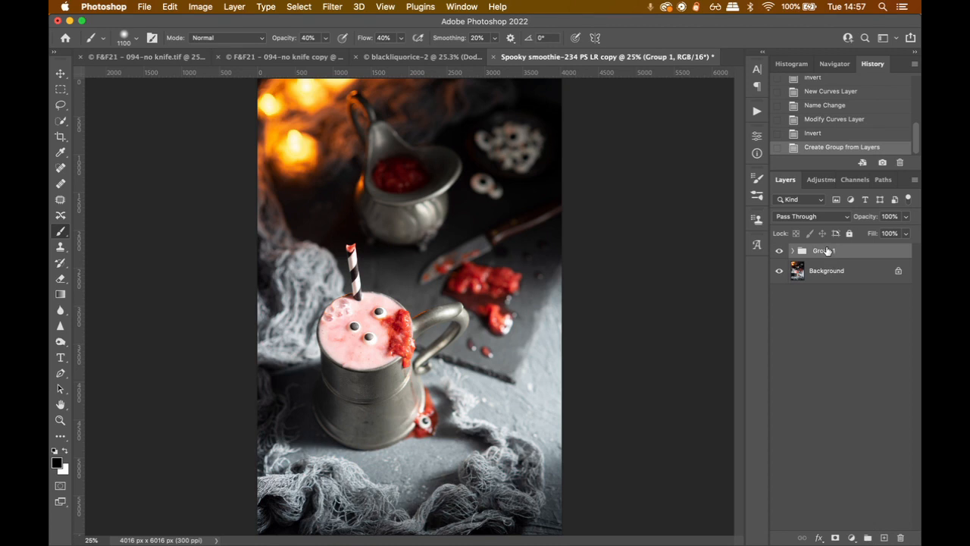
{"action": "double_click", "coordinate": [826, 250]}
{"action": "type", "text": "Dodge/Burn"}
{"action": "key", "text": "Return"}
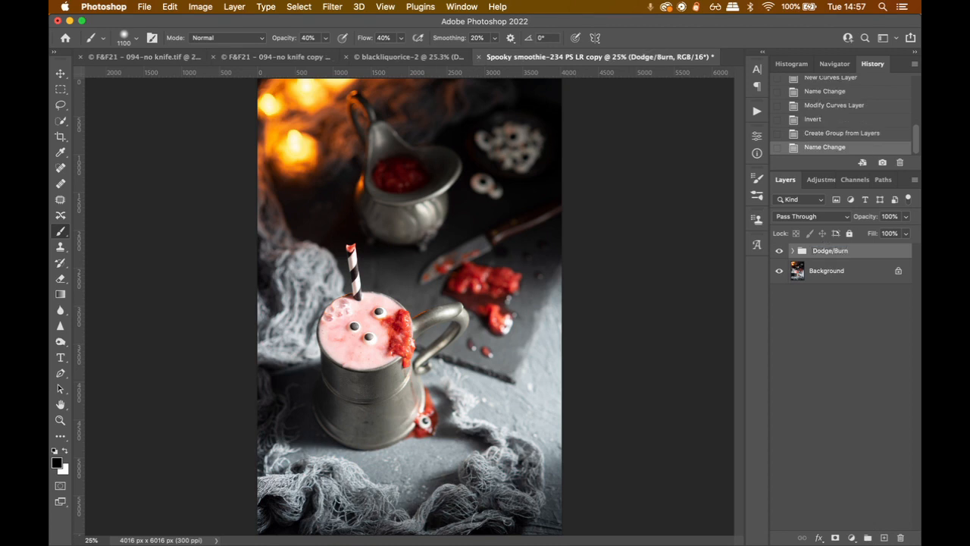
Step: Paint white on the Dodge mask over the pink smoothie surface and the cloth beside the mug, using a size 700 brush
{"action": "left_click", "coordinate": [793, 251]}
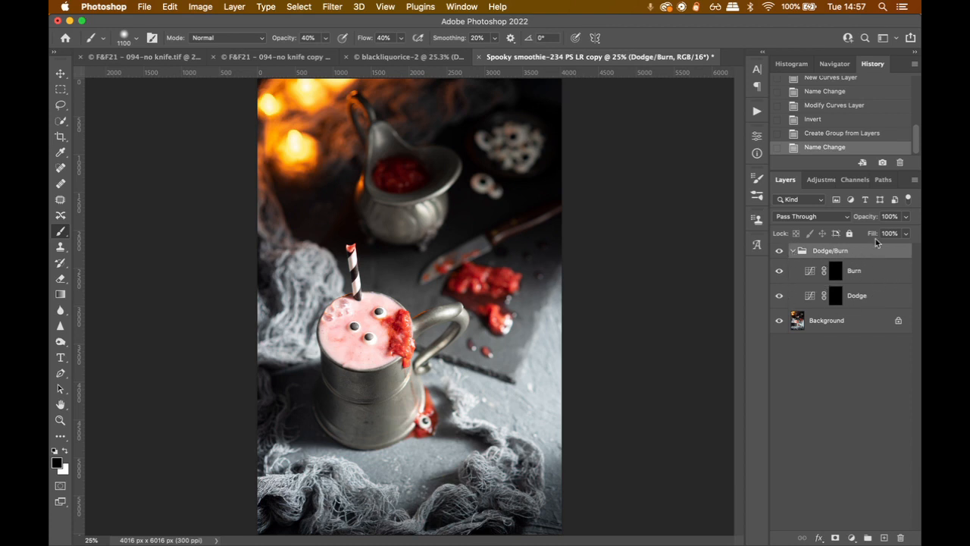
{"action": "left_click", "coordinate": [839, 295]}
{"action": "key", "text": "x"}
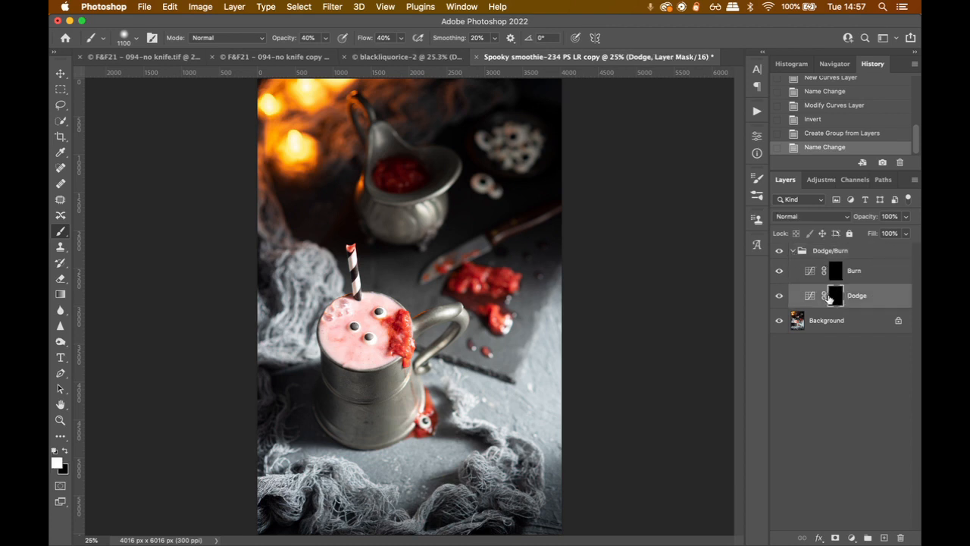
{"action": "key", "text": "bracketleft"}
{"action": "key", "text": "bracketleft"}
{"action": "key", "text": "bracketleft"}
{"action": "key", "text": "bracketleft"}
{"action": "key", "text": "bracketleft"}
{"action": "key", "text": "bracketright"}
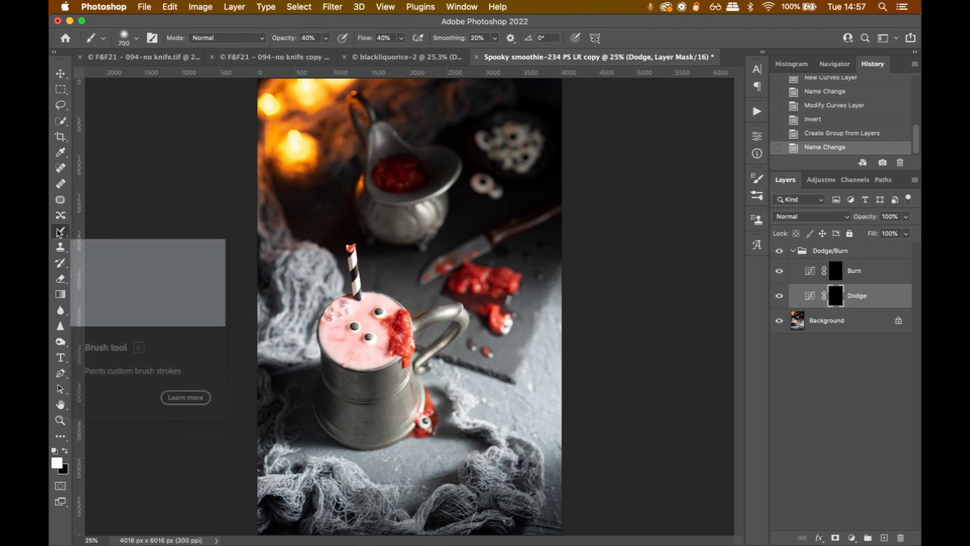
{"action": "left_click", "coordinate": [56, 463]}
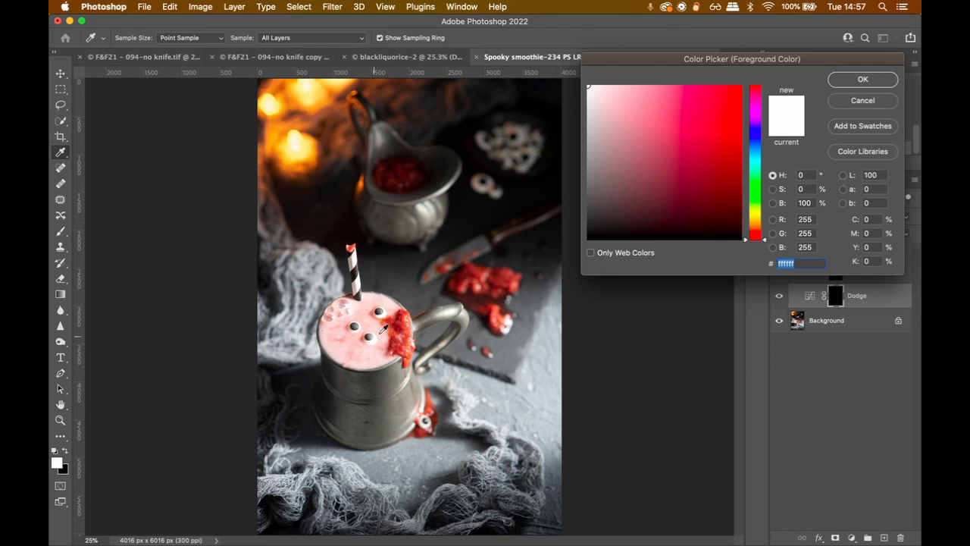
{"action": "left_click", "coordinate": [855, 81]}
{"action": "left_click", "coordinate": [366, 329]}
{"action": "left_click", "coordinate": [376, 320]}
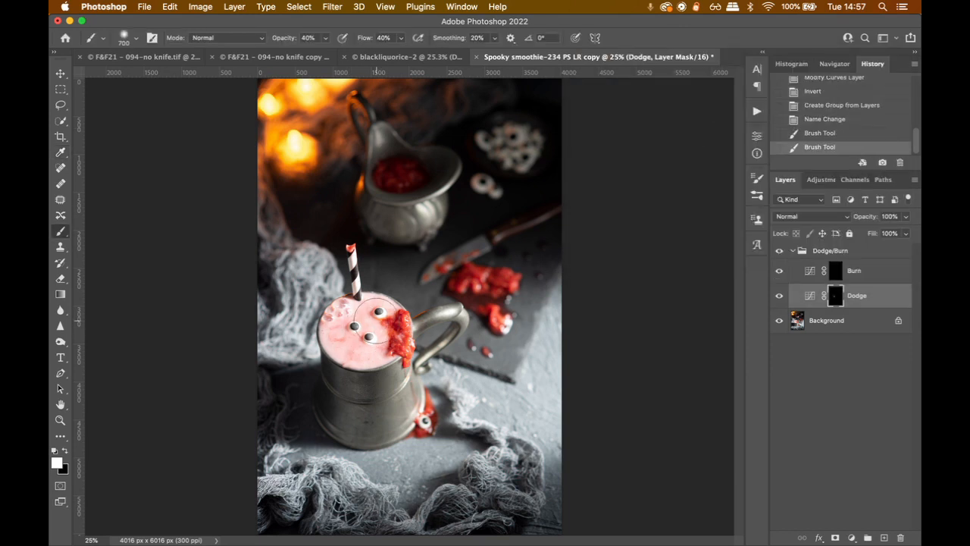
{"action": "left_click", "coordinate": [282, 347]}
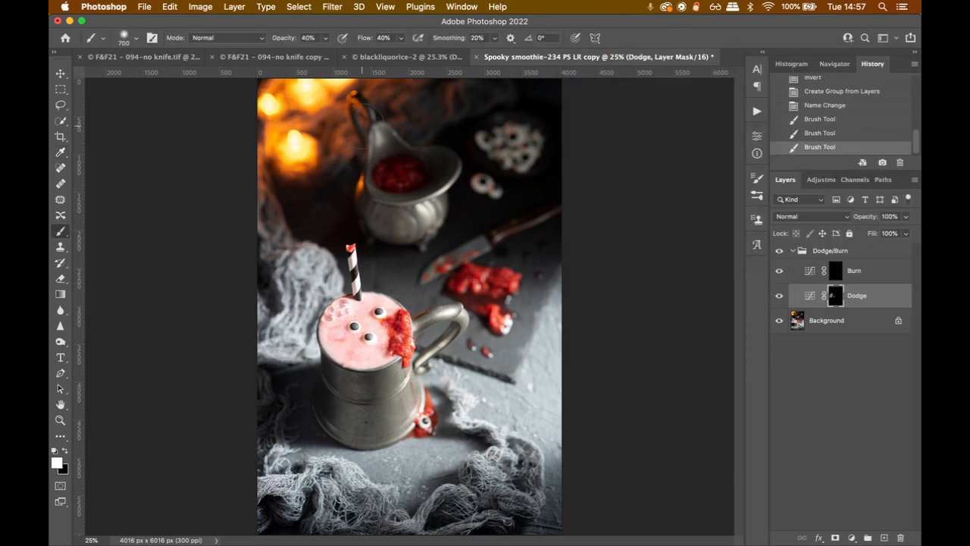
Step: Set the brush to 33% flow and 35% opacity, and brighten the foreground cloth on the Dodge mask
{"action": "left_click", "coordinate": [400, 38]}
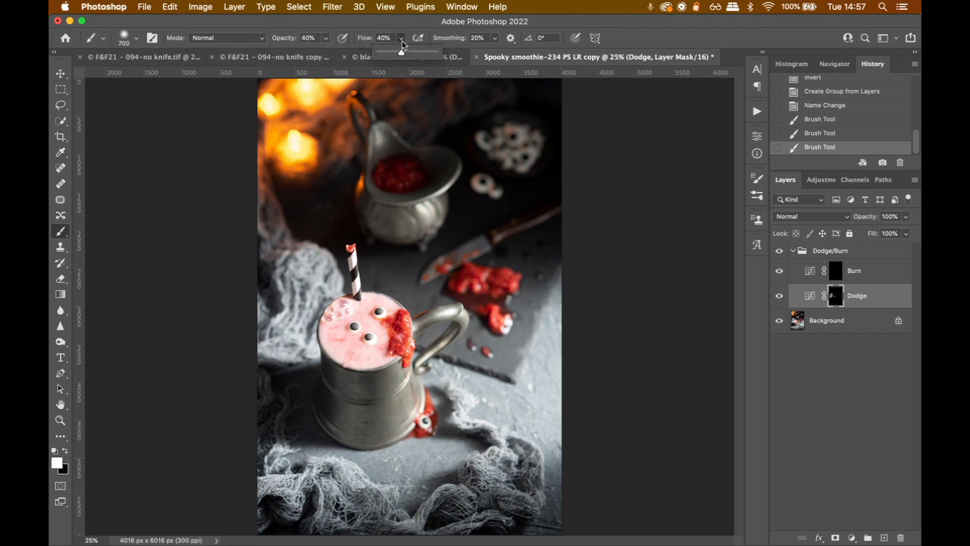
{"action": "left_click_drag", "start_coordinate": [397, 54], "coordinate": [396, 55]}
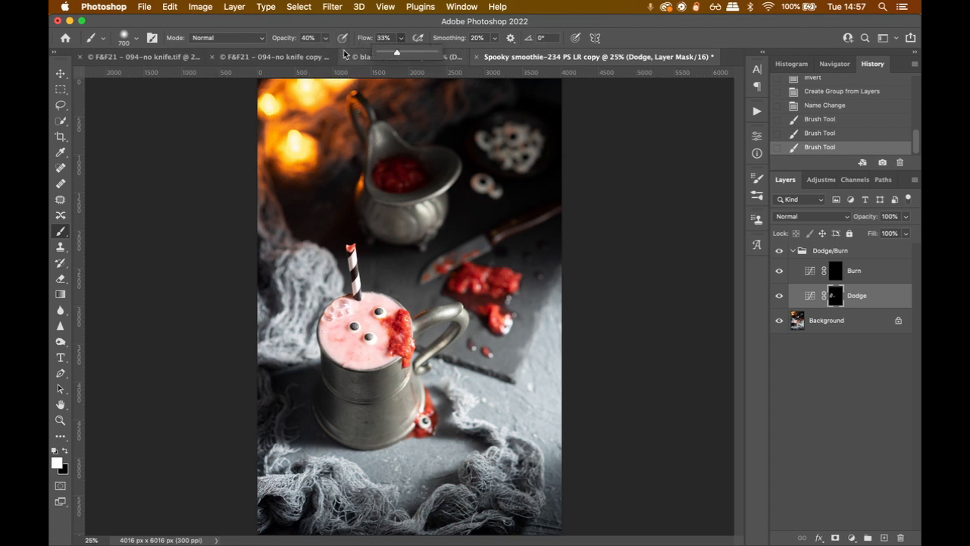
{"action": "left_click", "coordinate": [325, 39]}
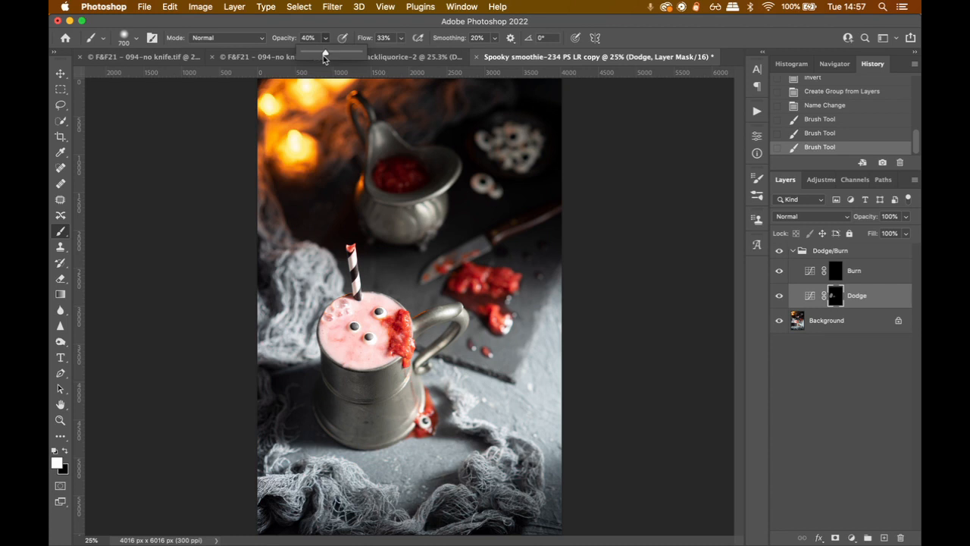
{"action": "left_click_drag", "start_coordinate": [321, 55], "coordinate": [324, 55]}
{"action": "left_click", "coordinate": [150, 358]}
{"action": "left_click_drag", "start_coordinate": [276, 473], "coordinate": [346, 478]}
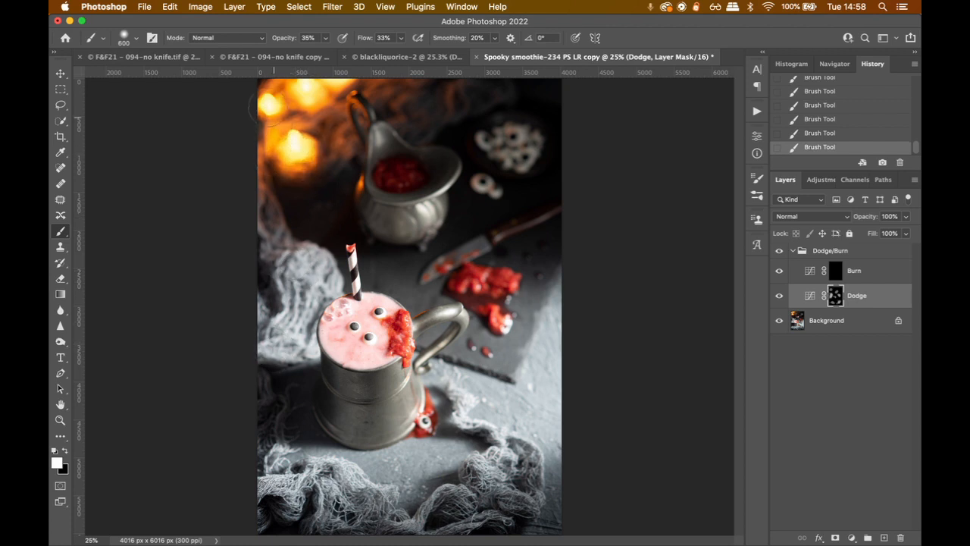
Step: Compare the photo with the Dodge layer off and on
{"action": "left_click", "coordinate": [779, 299]}
{"action": "left_click", "coordinate": [779, 298]}
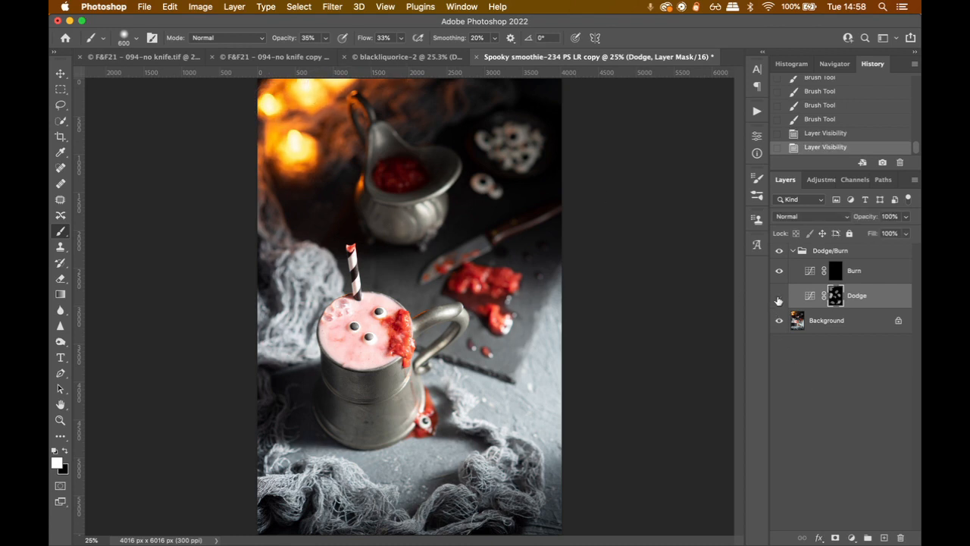
{"action": "left_click", "coordinate": [778, 299]}
{"action": "left_click", "coordinate": [779, 299]}
{"action": "left_click", "coordinate": [778, 299]}
{"action": "left_click", "coordinate": [778, 298]}
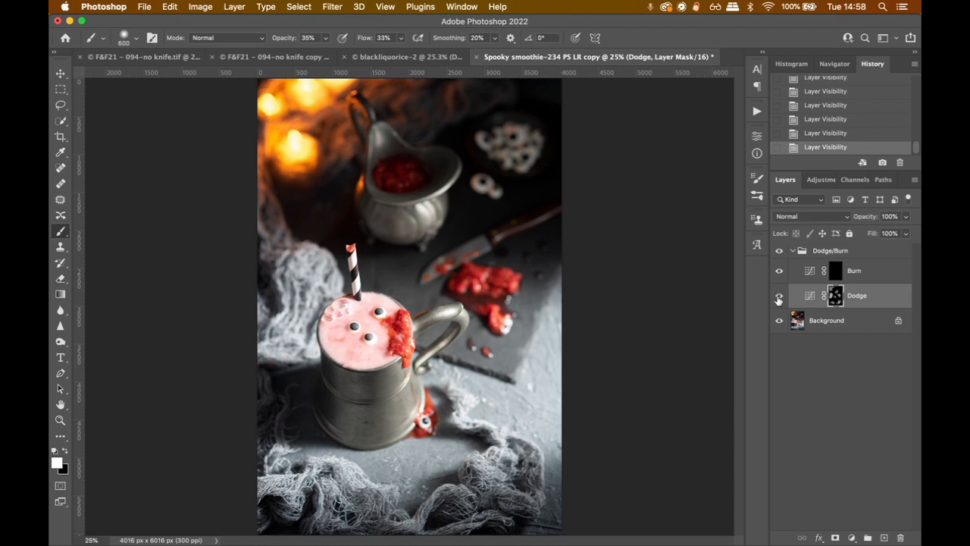
{"action": "left_click", "coordinate": [778, 299]}
{"action": "left_click", "coordinate": [778, 298]}
Step: Darken the background, photo edges and foreground on the Burn mask with broad white strokes, using a size 1400 brush
{"action": "left_click", "coordinate": [840, 273]}
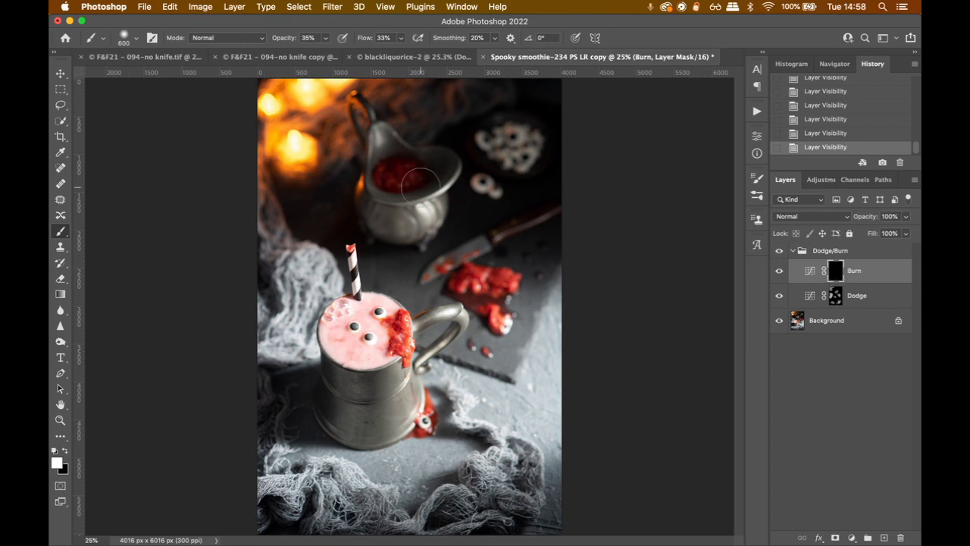
{"action": "key", "text": "bracketright"}
{"action": "key", "text": "bracketright"}
{"action": "key", "text": "bracketright"}
{"action": "key", "text": "bracketright"}
{"action": "key", "text": "bracketright"}
{"action": "key", "text": "bracketright"}
{"action": "key", "text": "bracketright"}
{"action": "key", "text": "bracketright"}
{"action": "mouse_move", "coordinate": [507, 118]}
{"action": "left_mouse_down"}
{"action": "mouse_move", "coordinate": [546, 151]}
{"action": "mouse_move", "coordinate": [538, 190]}
{"action": "mouse_move", "coordinate": [465, 184]}
{"action": "mouse_move", "coordinate": [548, 244]}
{"action": "mouse_move", "coordinate": [556, 324]}
{"action": "mouse_move", "coordinate": [552, 217]}
{"action": "mouse_move", "coordinate": [458, 210]}
{"action": "mouse_move", "coordinate": [394, 242]}
{"action": "mouse_move", "coordinate": [385, 221]}
{"action": "mouse_move", "coordinate": [442, 153]}
{"action": "mouse_move", "coordinate": [381, 140]}
{"action": "mouse_move", "coordinate": [457, 107]}
{"action": "mouse_move", "coordinate": [361, 101]}
{"action": "mouse_move", "coordinate": [350, 111]}
{"action": "mouse_move", "coordinate": [344, 194]}
{"action": "mouse_move", "coordinate": [285, 219]}
{"action": "mouse_move", "coordinate": [255, 199]}
{"action": "mouse_move", "coordinate": [255, 223]}
{"action": "left_mouse_up"}
{"action": "left_click_drag", "start_coordinate": [255, 190], "coordinate": [255, 126]}
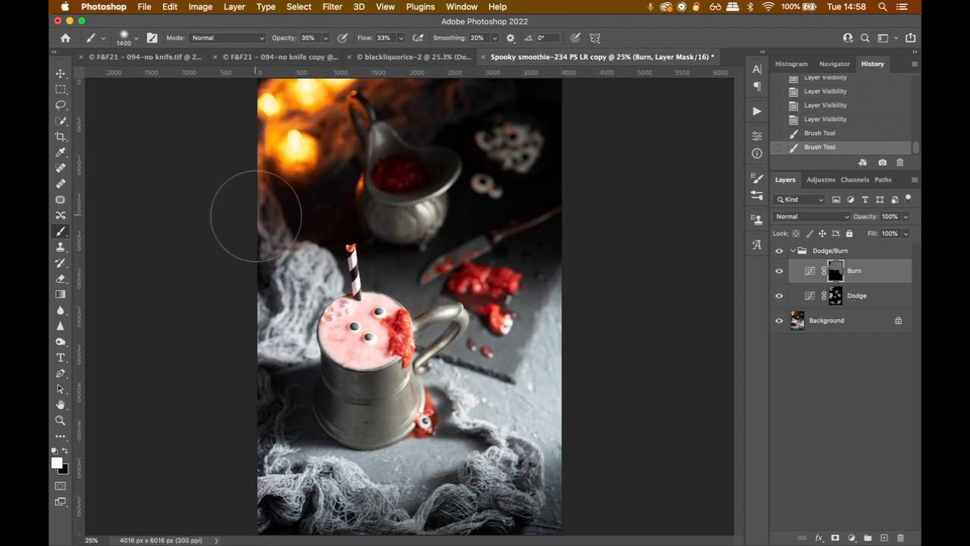
{"action": "mouse_move", "coordinate": [255, 215]}
{"action": "left_mouse_down"}
{"action": "mouse_move", "coordinate": [281, 249]}
{"action": "mouse_move", "coordinate": [292, 217]}
{"action": "mouse_move", "coordinate": [260, 325]}
{"action": "mouse_move", "coordinate": [310, 387]}
{"action": "mouse_move", "coordinate": [458, 440]}
{"action": "mouse_move", "coordinate": [483, 421]}
{"action": "left_mouse_up"}
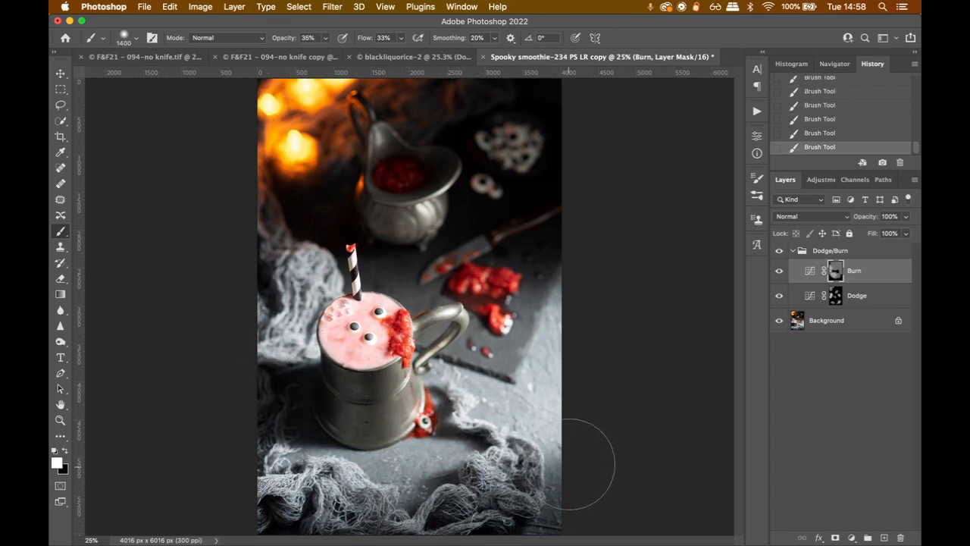
{"action": "mouse_move", "coordinate": [584, 487]}
{"action": "left_mouse_down"}
{"action": "mouse_move", "coordinate": [536, 514]}
{"action": "mouse_move", "coordinate": [452, 545]}
{"action": "mouse_move", "coordinate": [308, 544]}
{"action": "mouse_move", "coordinate": [401, 523]}
{"action": "left_mouse_up"}
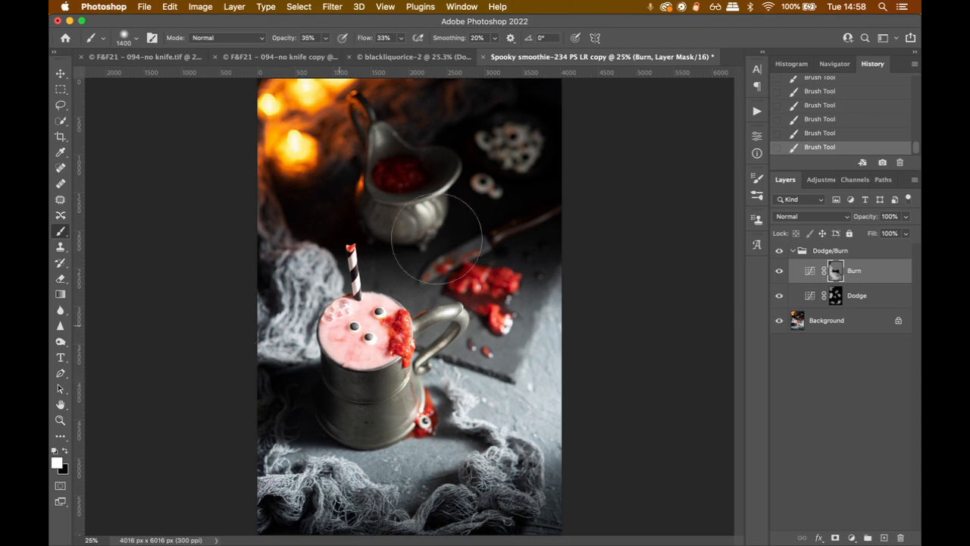
Step: Darken the metal mug on the Burn mask with a size 1100 brush and reduce the brush to size 175 for small areas
{"action": "key", "text": "bracketleft"}
{"action": "key", "text": "bracketleft"}
{"action": "key", "text": "bracketleft"}
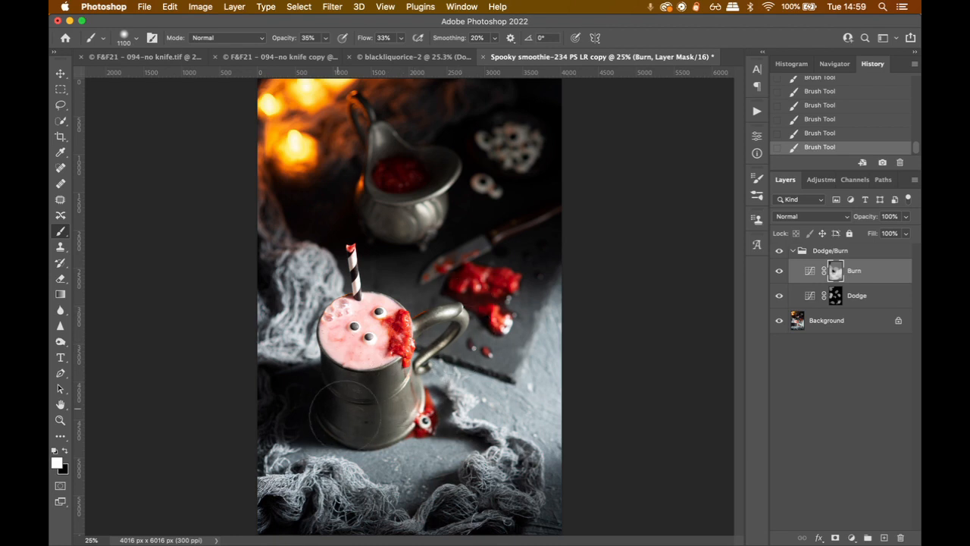
{"action": "key", "text": "bracketleft"}
{"action": "key", "text": "bracketleft"}
{"action": "key", "text": "bracketleft"}
{"action": "key", "text": "bracketleft"}
{"action": "key", "text": "bracketleft"}
{"action": "key", "text": "bracketleft"}
{"action": "key", "text": "bracketleft"}
{"action": "key", "text": "bracketleft"}
{"action": "key", "text": "bracketleft"}
{"action": "key", "text": "bracketleft"}
{"action": "key", "text": "bracketleft"}
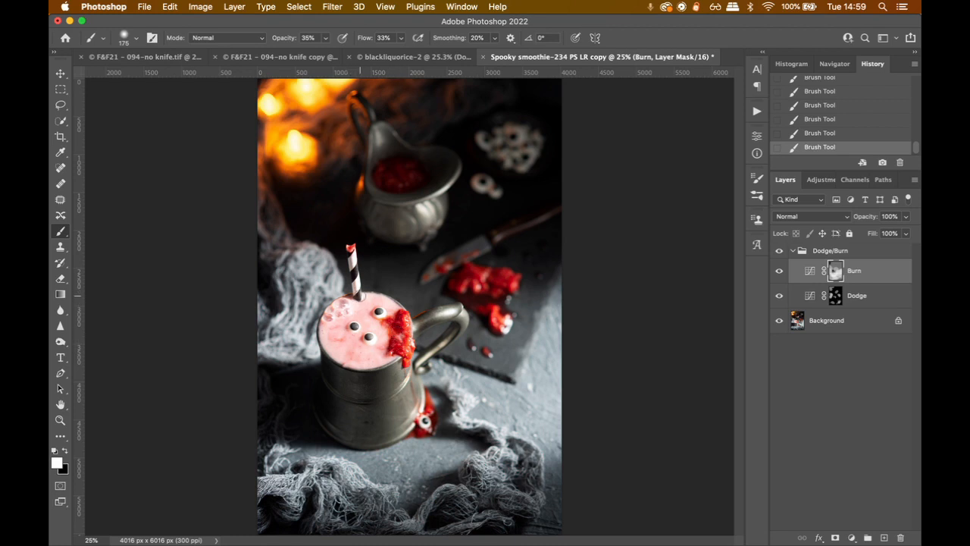
Step: Brighten the pink smoothie surface further on the Dodge mask with white strokes, using a size 400 brush
{"action": "key", "text": "bracketright"}
{"action": "key", "text": "bracketright"}
{"action": "key", "text": "bracketright"}
{"action": "key", "text": "bracketright"}
{"action": "key", "text": "bracketright"}
{"action": "key", "text": "bracketright"}
{"action": "key", "text": "bracketright"}
{"action": "left_click", "coordinate": [835, 295]}
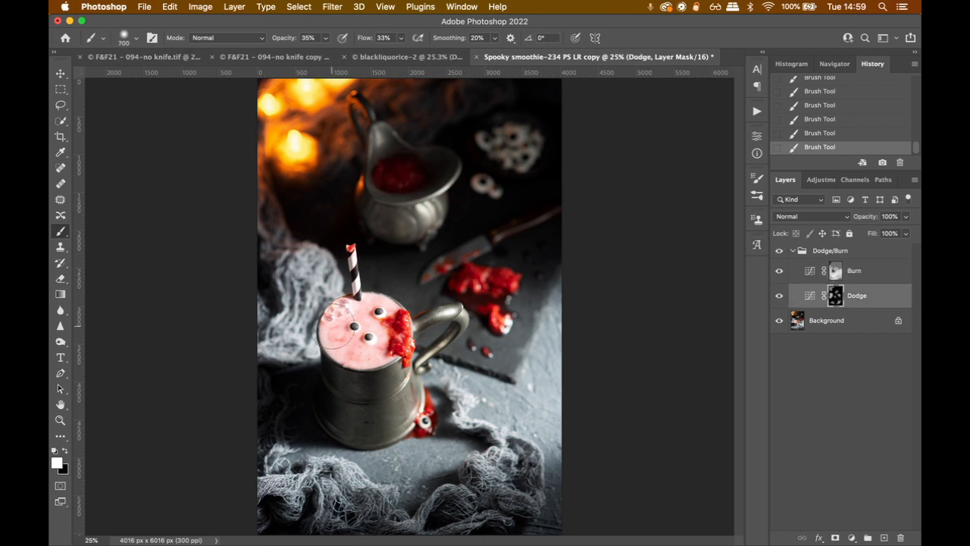
{"action": "key", "text": "bracketleft"}
{"action": "key", "text": "bracketleft"}
{"action": "key", "text": "bracketleft"}
{"action": "mouse_move", "coordinate": [337, 340]}
{"action": "left_mouse_down"}
{"action": "mouse_move", "coordinate": [339, 323]}
{"action": "mouse_move", "coordinate": [354, 351]}
{"action": "left_mouse_up"}
Step: Review the photo with the Dodge/Burn group off and on, and collapse the group
{"action": "left_click", "coordinate": [780, 251]}
{"action": "left_click", "coordinate": [780, 251]}
{"action": "left_click", "coordinate": [780, 251]}
{"action": "left_click", "coordinate": [781, 251]}
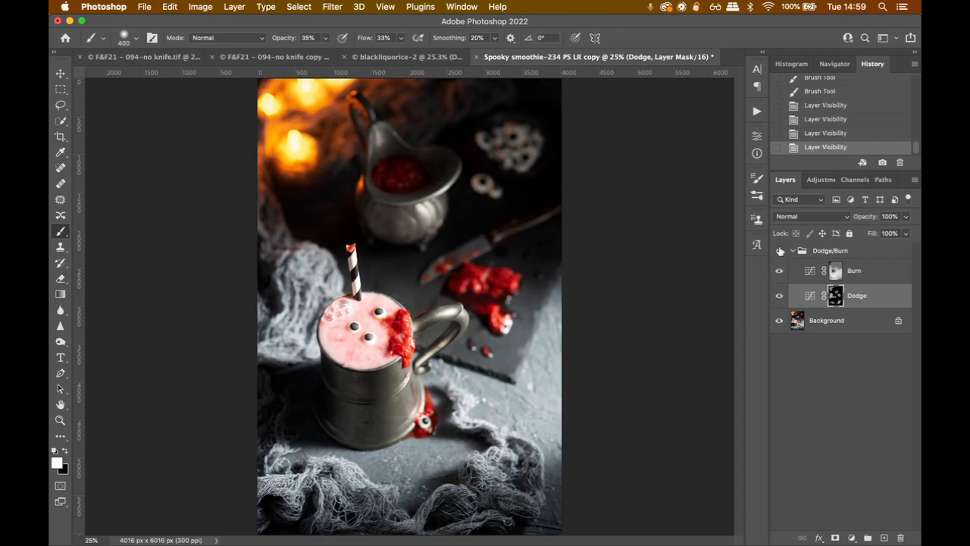
{"action": "left_click", "coordinate": [780, 251]}
{"action": "left_click", "coordinate": [780, 251]}
{"action": "left_click", "coordinate": [780, 251]}
{"action": "left_click", "coordinate": [780, 251]}
{"action": "left_click", "coordinate": [781, 251]}
{"action": "left_click", "coordinate": [793, 251]}
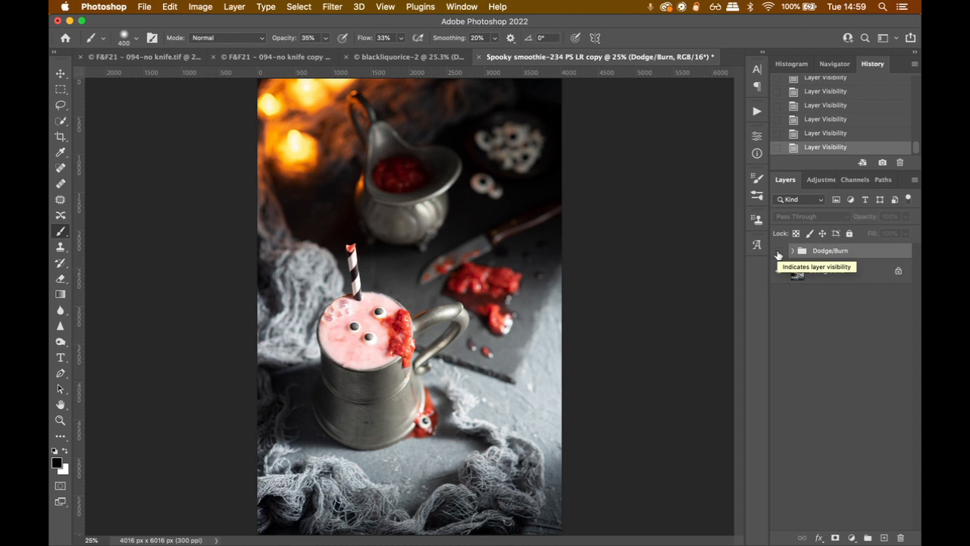
{"action": "left_click", "coordinate": [778, 253]}
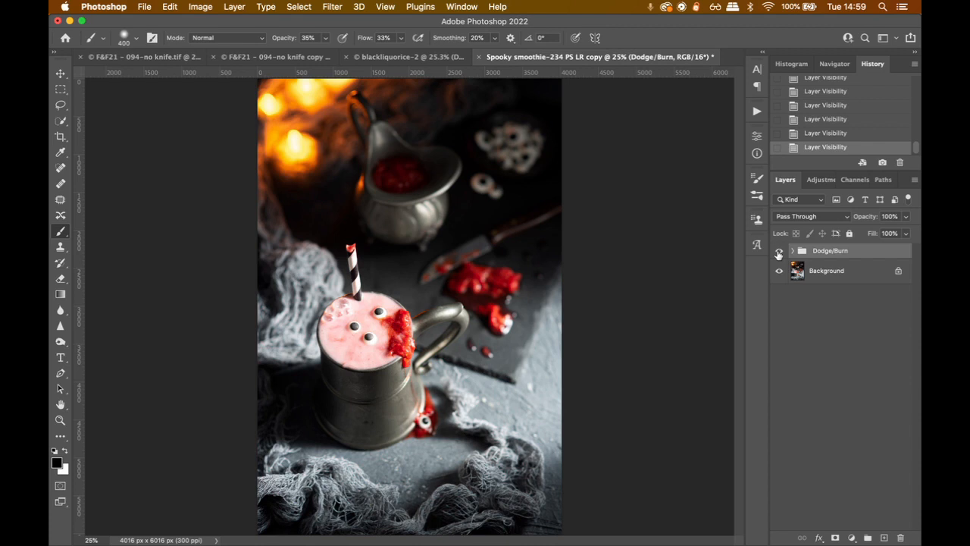